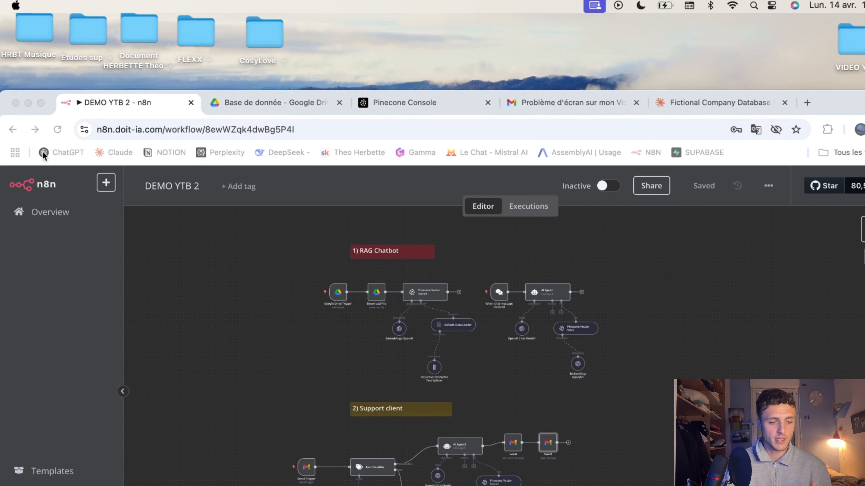
Expand the browser to full screen and review the parameters of the Google Drive Trigger node in the RAG Chatbot section
left_click(63, 229)
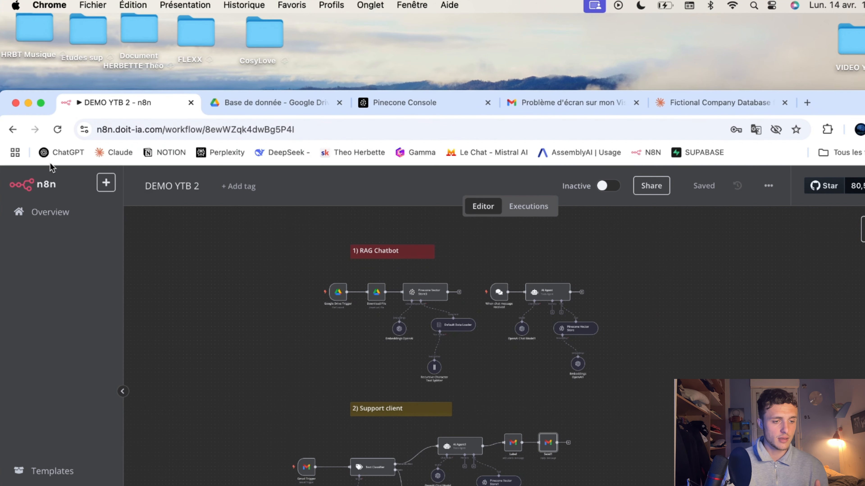
left_click(41, 104)
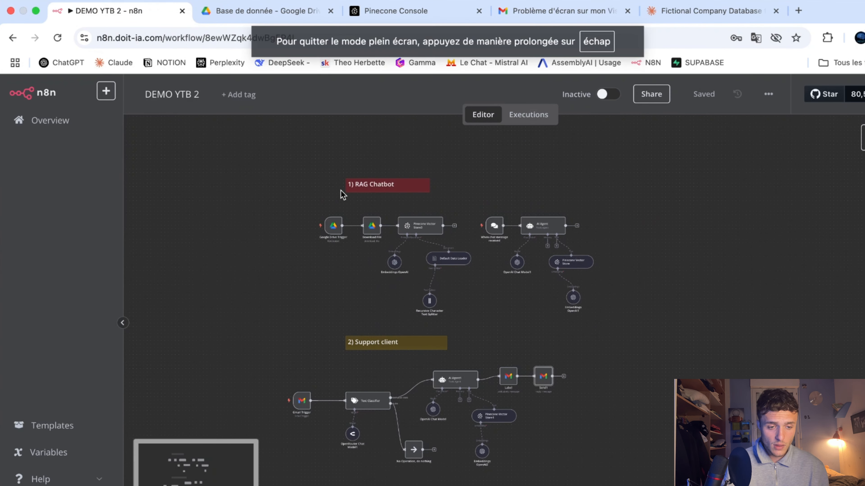
scroll(343, 205, "up", 5)
scroll(384, 255, "right", 1)
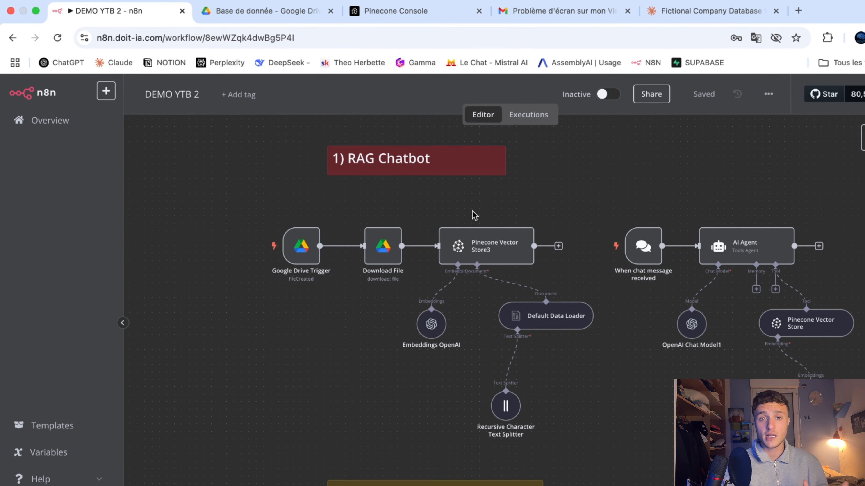
left_click(303, 255)
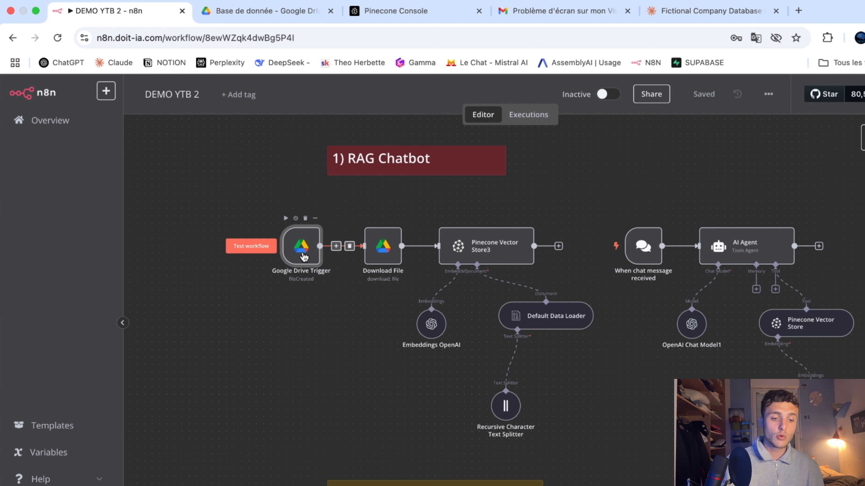
key("Return")
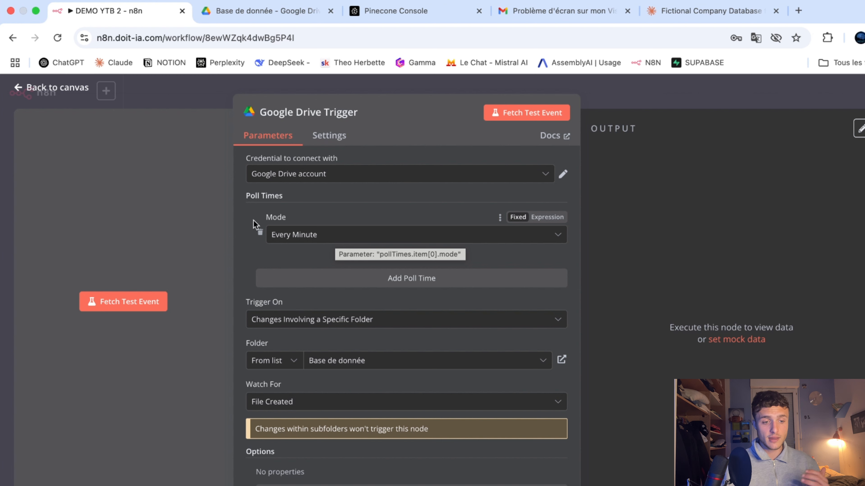
left_click(218, 96)
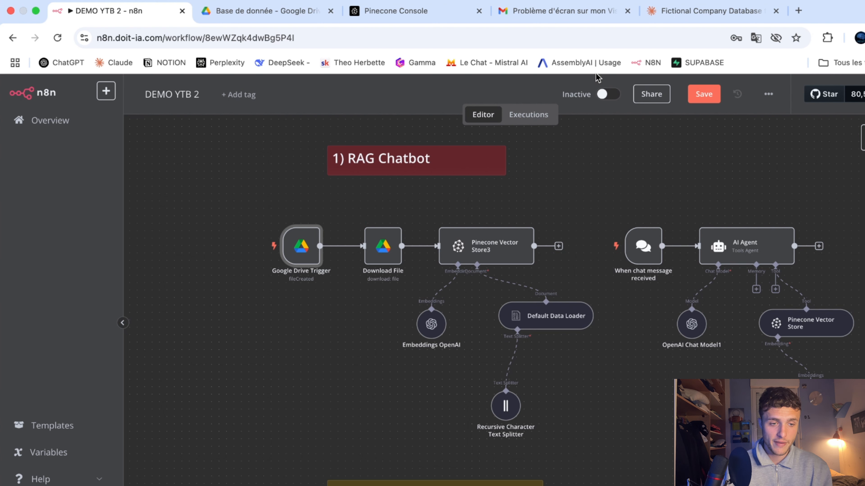
Switch to Google Drive and upload "Base de Données Service Client - Entreprise TechVision.pdf" from Téléchargements into the Base de donnée folder
mouse_move(304, 251)
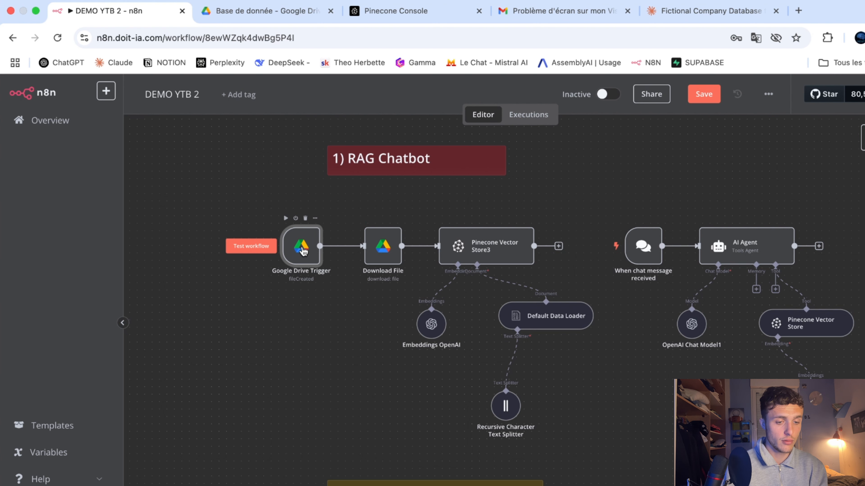
left_click(264, 13)
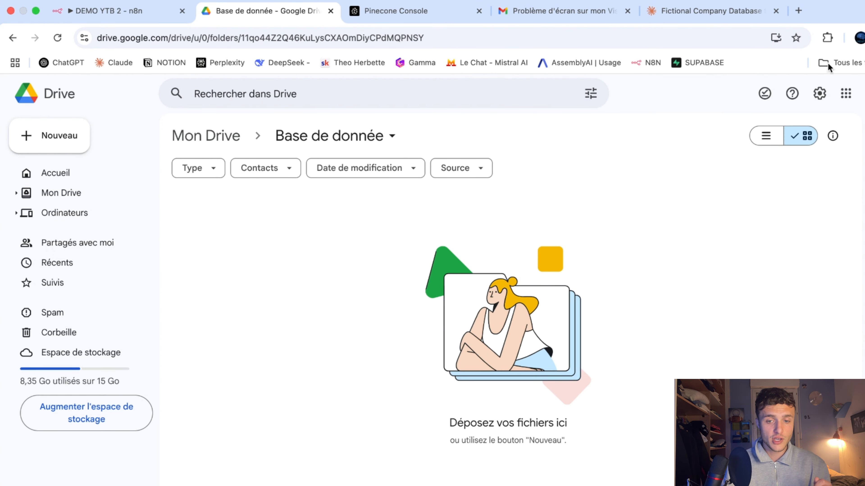
left_click(71, 139)
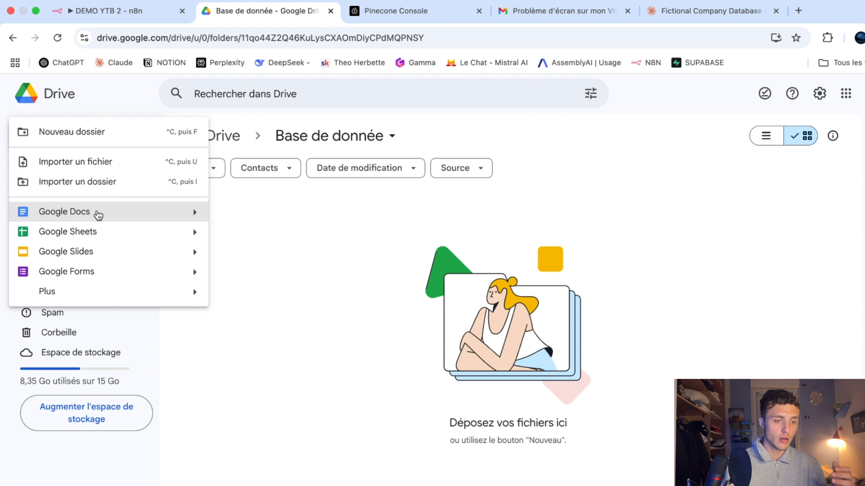
left_click(109, 162)
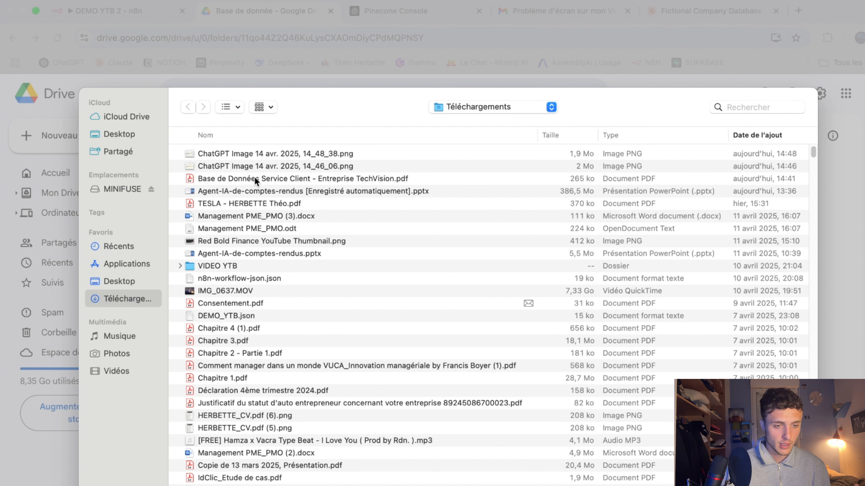
double_click(255, 179)
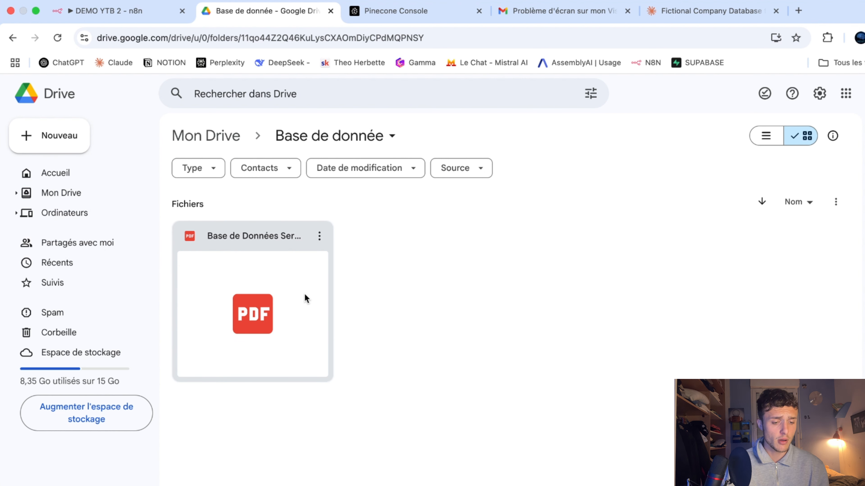
Preview the uploaded TechVision PDF, read through its product catalogue, sales conditions and returns sections, and close the preview
left_click(271, 281)
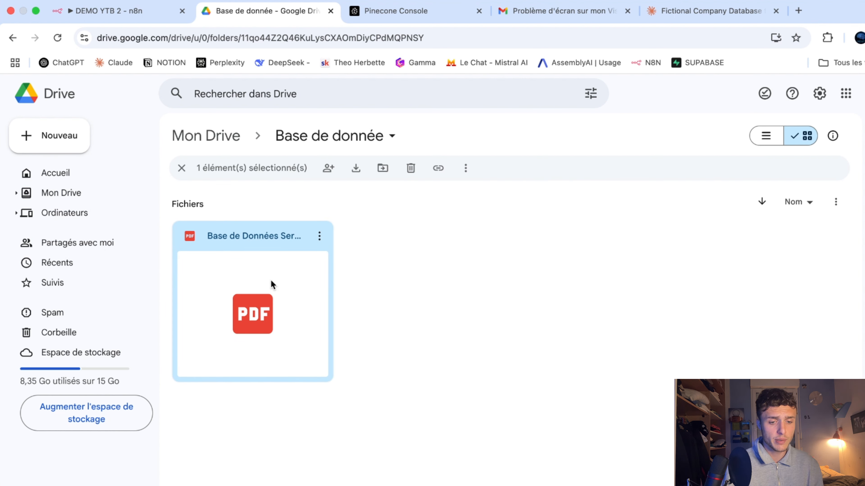
double_click(271, 280)
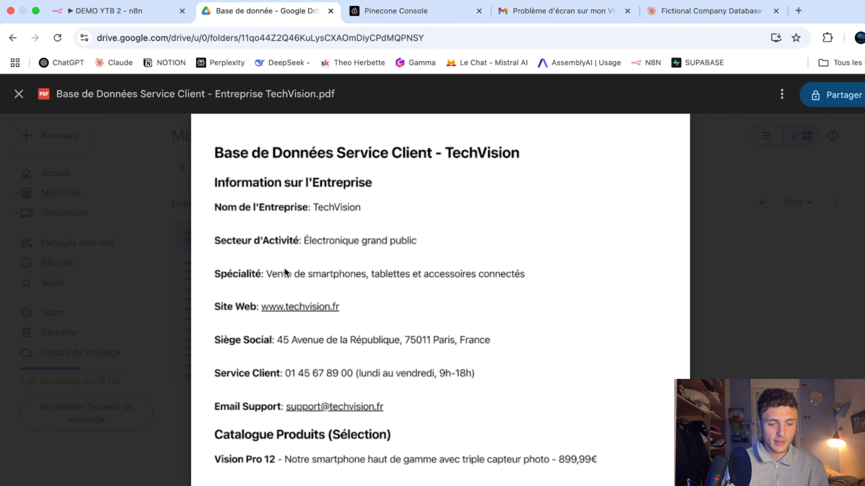
scroll(286, 272, "down", 10)
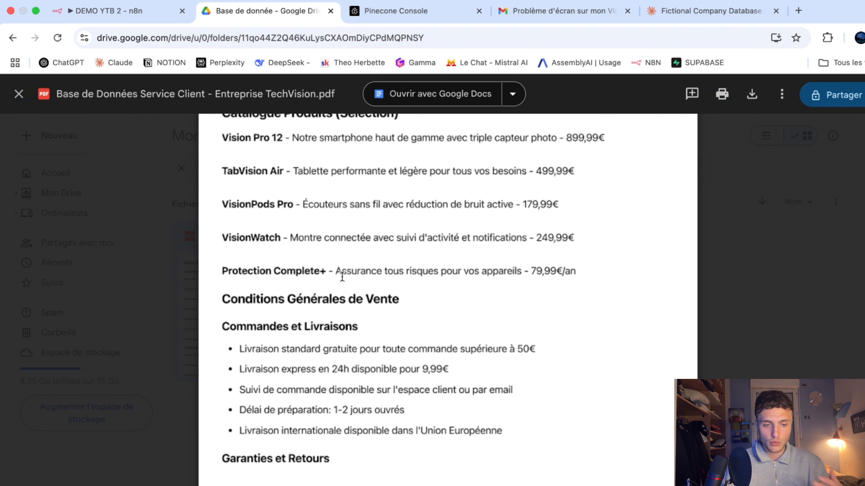
scroll(342, 276, "down", 10)
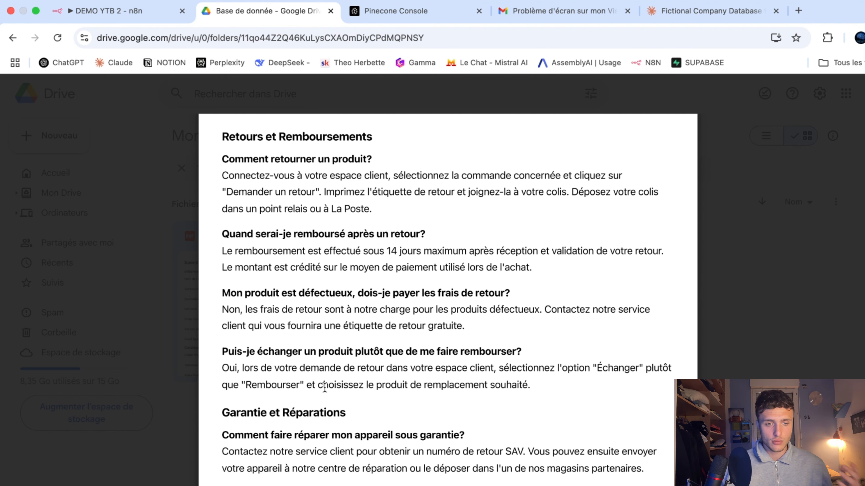
left_click(764, 257)
Return to the n8n workflow and run the Google Drive Trigger node followed by the Download File node
left_click(122, 14)
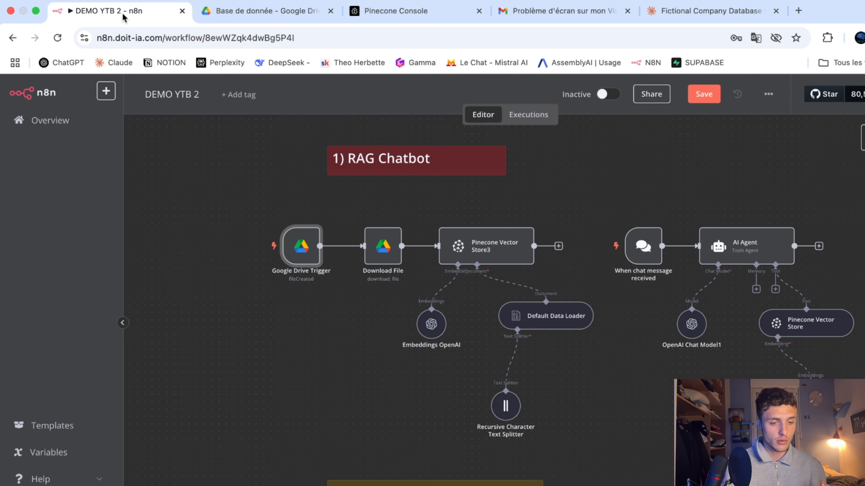
left_click(286, 218)
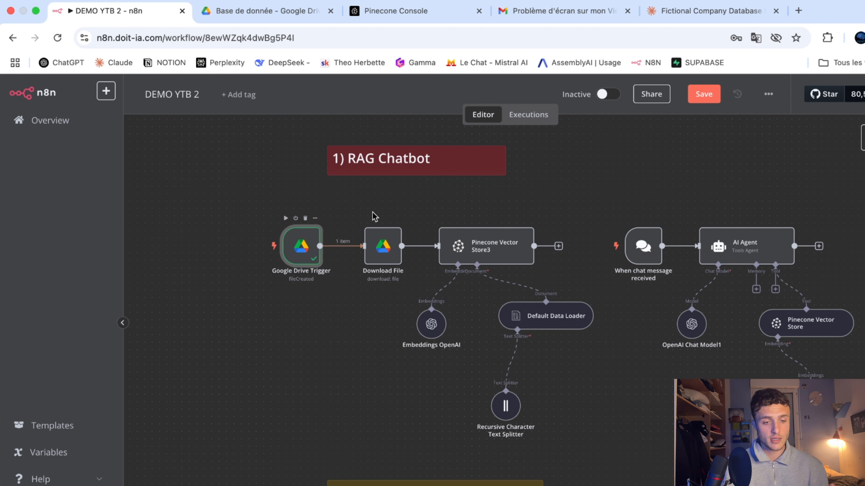
left_click(368, 218)
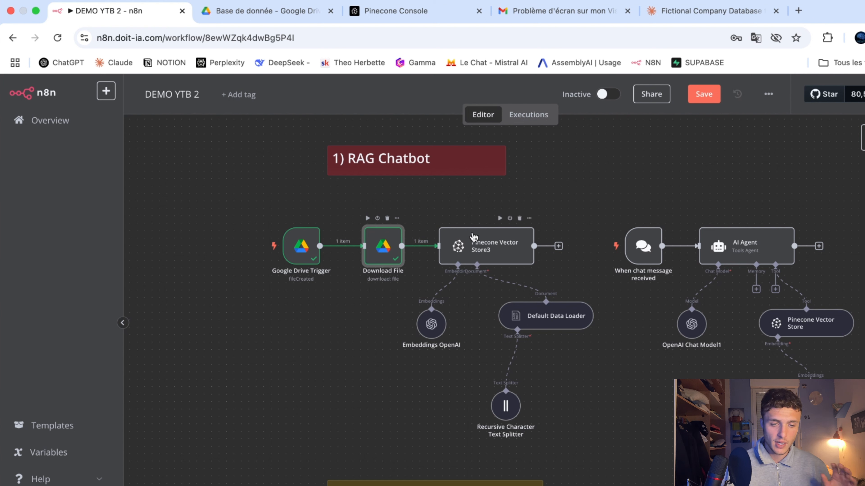
Switch to the Pinecone console and start a new index named "demoytb" in the AI Agents project
left_click(401, 20)
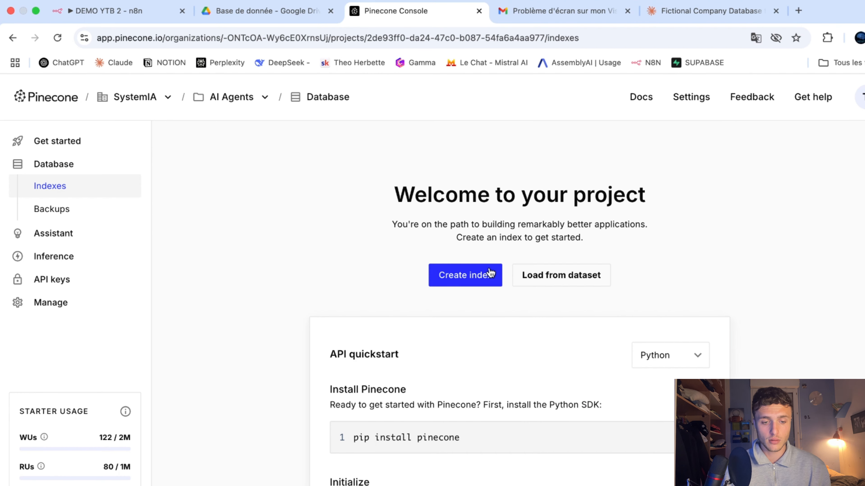
scroll(491, 273, "down", 1)
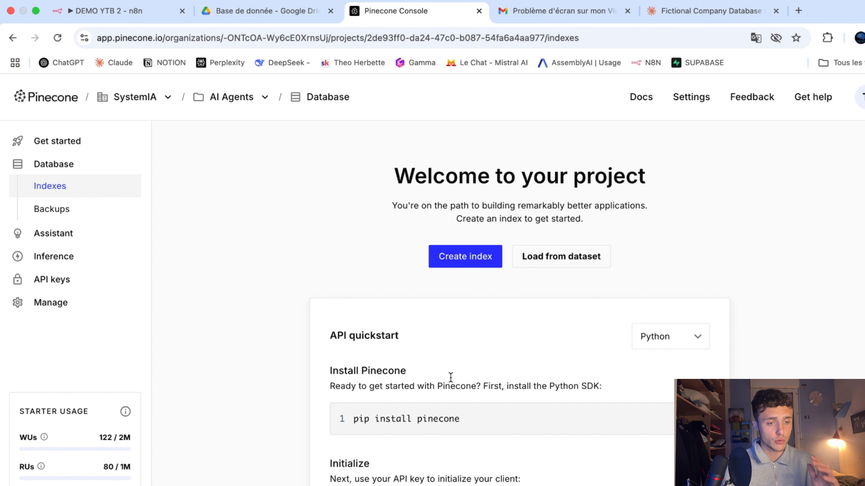
left_click(476, 262)
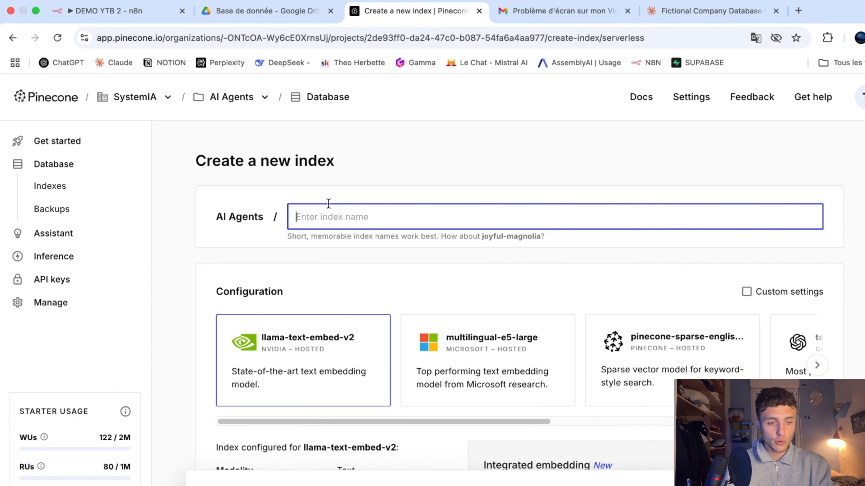
type("demoytbn")
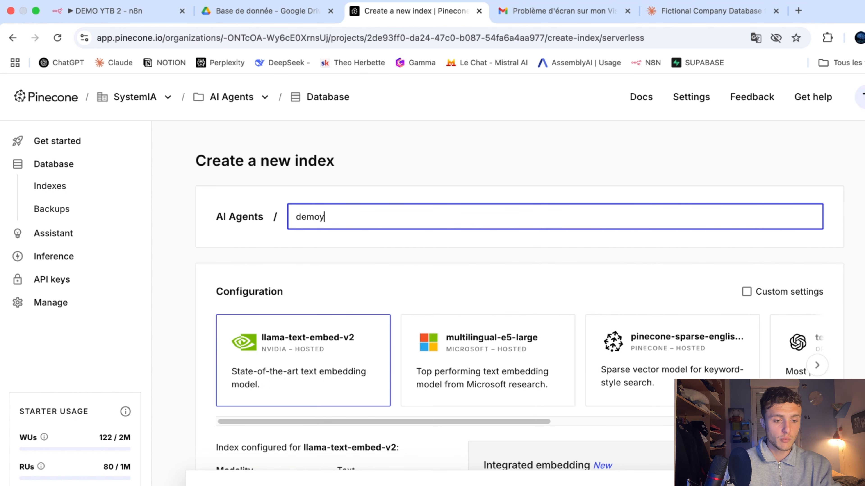
key("BackSpace")
key("BackSpace")
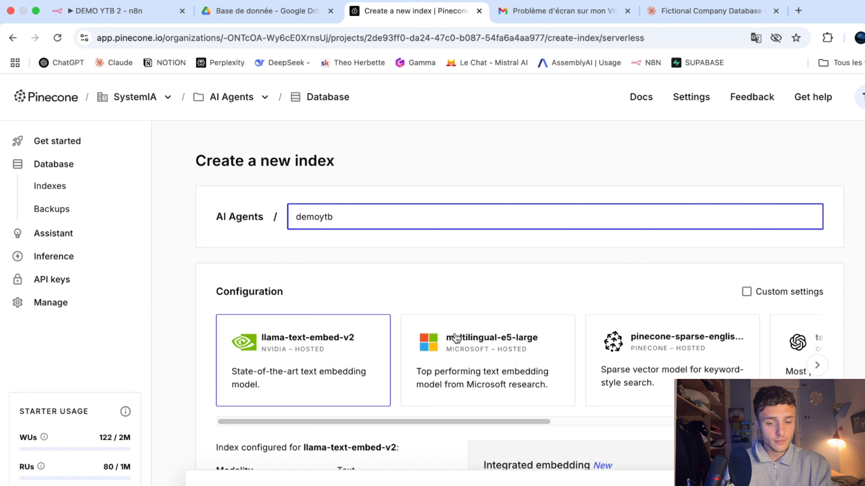
type("b")
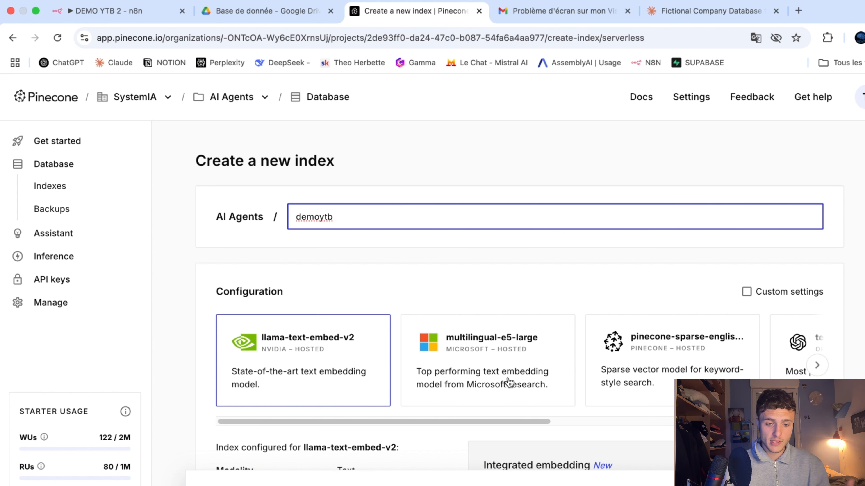
Choose OpenAI's text-embedding-3-small model and create the index, keeping Serverless capacity, AWS as cloud provider and the Virginia us-east-1 region
scroll(508, 382, "right", 10)
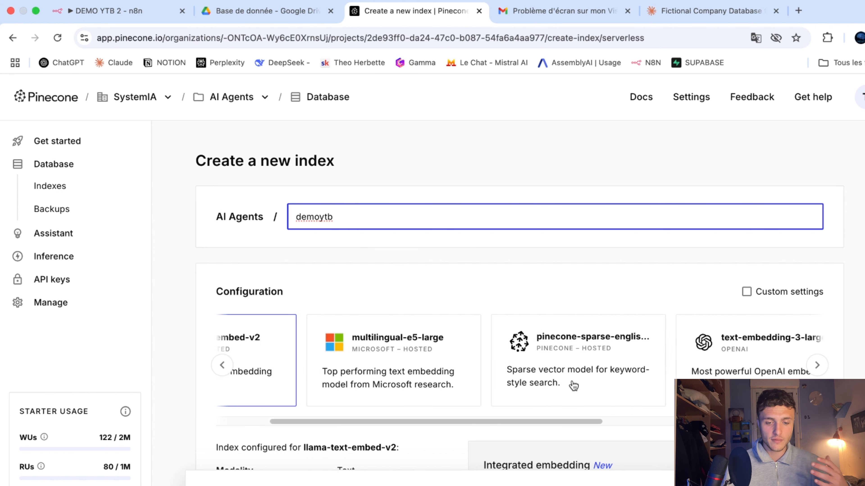
scroll(573, 385, "right", 1)
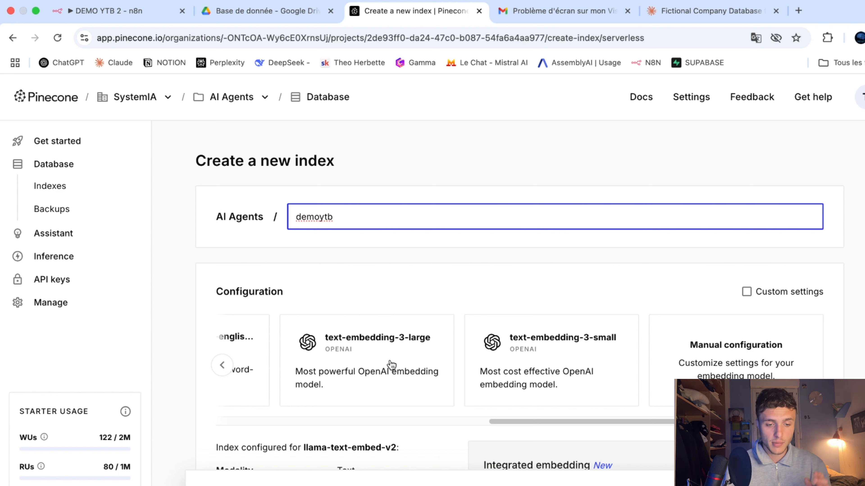
left_click(546, 358)
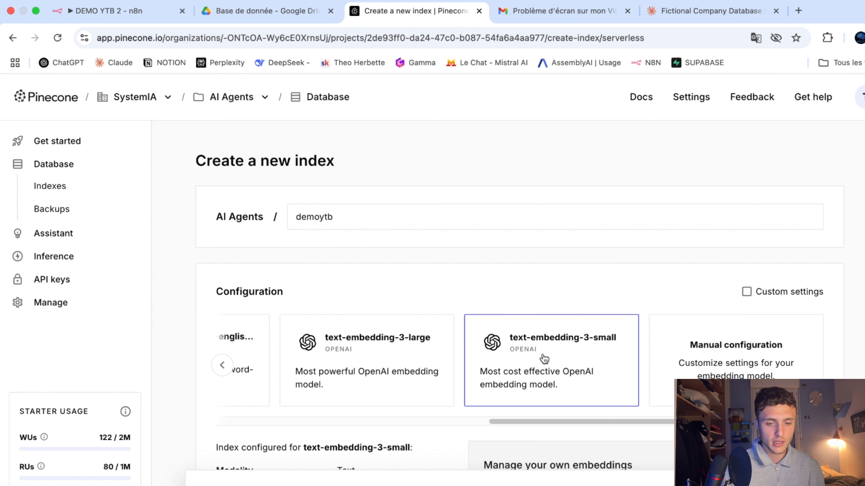
scroll(616, 244, "down", 8)
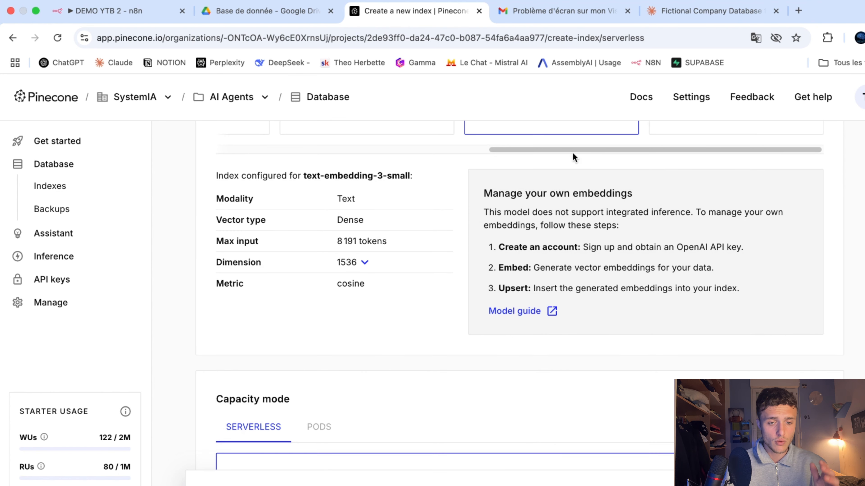
scroll(569, 137, "up", 5)
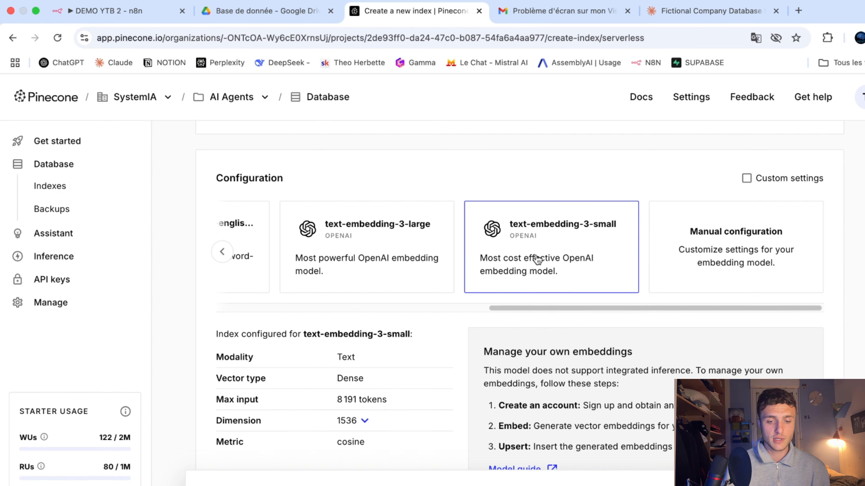
scroll(481, 357, "down", 8)
scroll(322, 248, "down", 3)
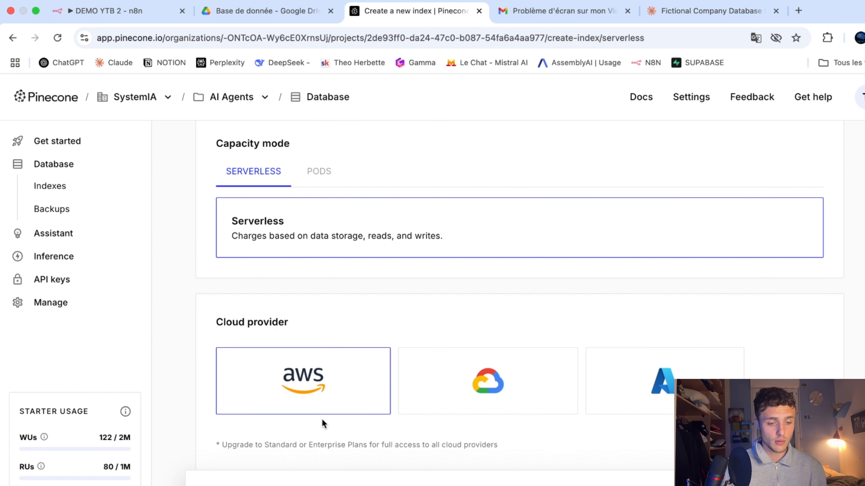
scroll(373, 396, "down", 6)
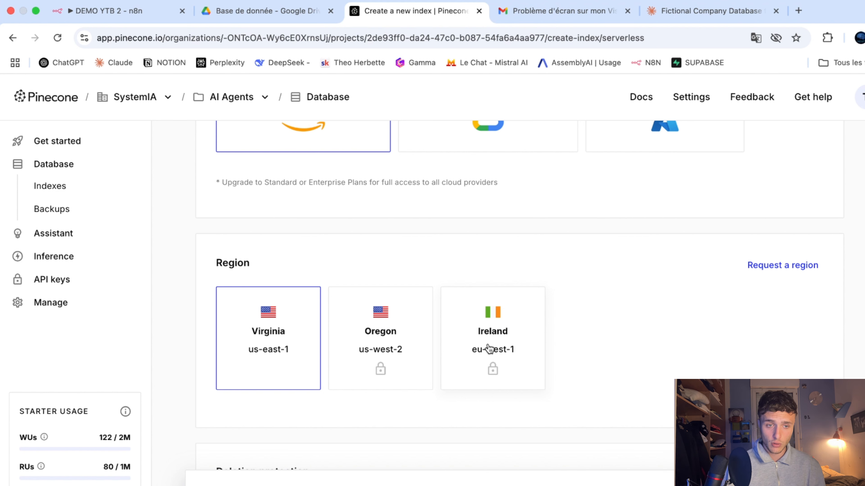
scroll(489, 349, "down", 4)
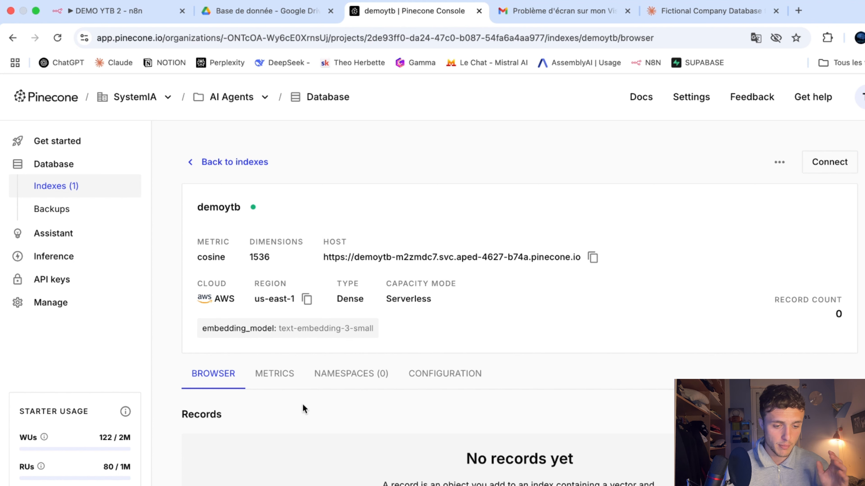
Check the demoytb index's namespaces and records, and open the project's API keys page
left_click(343, 375)
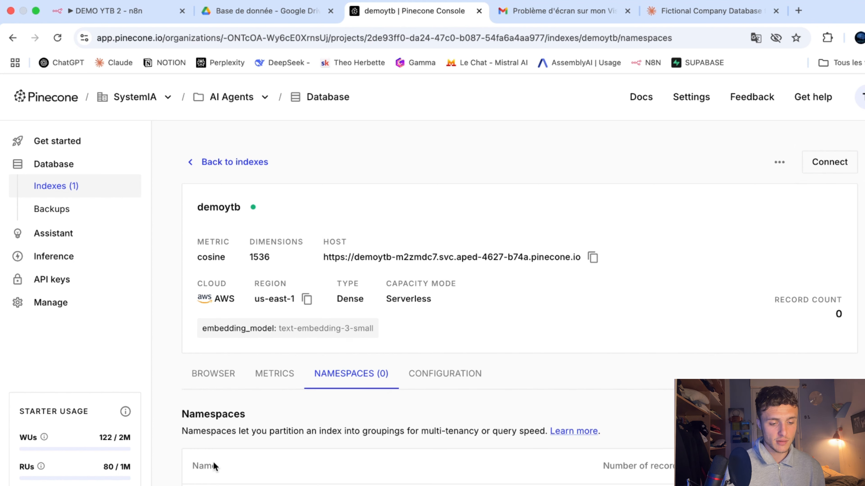
left_click(213, 374)
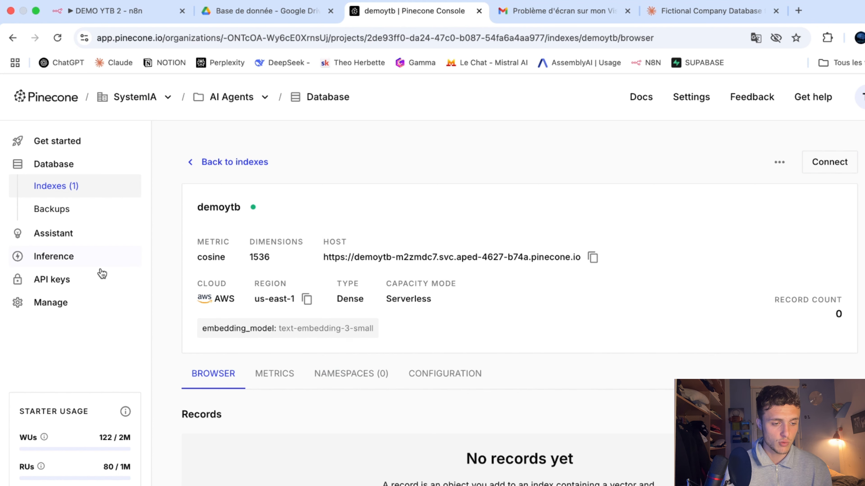
left_click(85, 287)
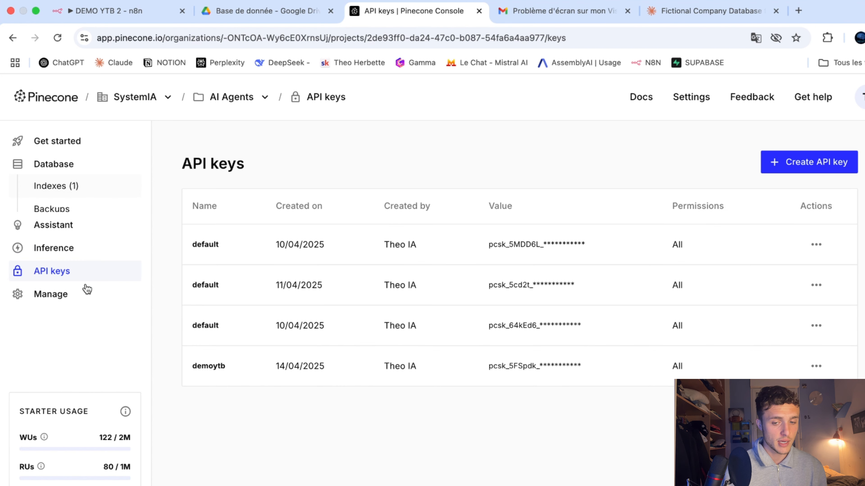
Generate a Pinecone API key named "demoytbrag" with All permissions and copy its value
left_click(812, 162)
type("de")
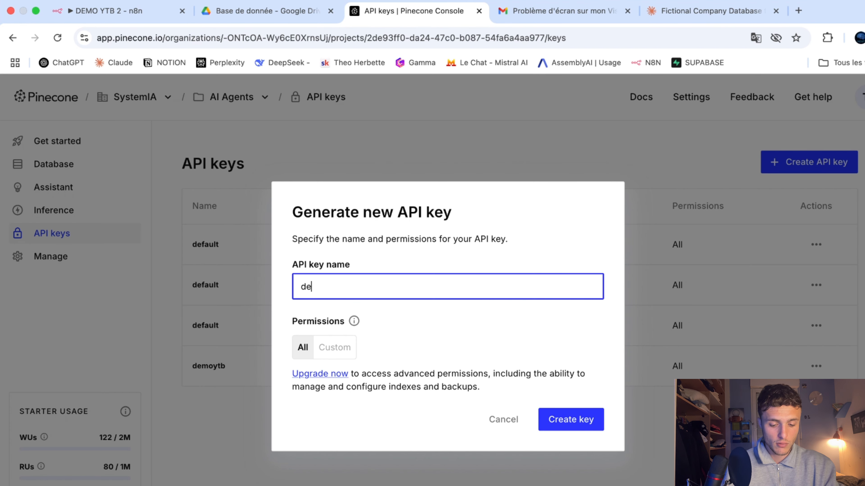
type("moytb")
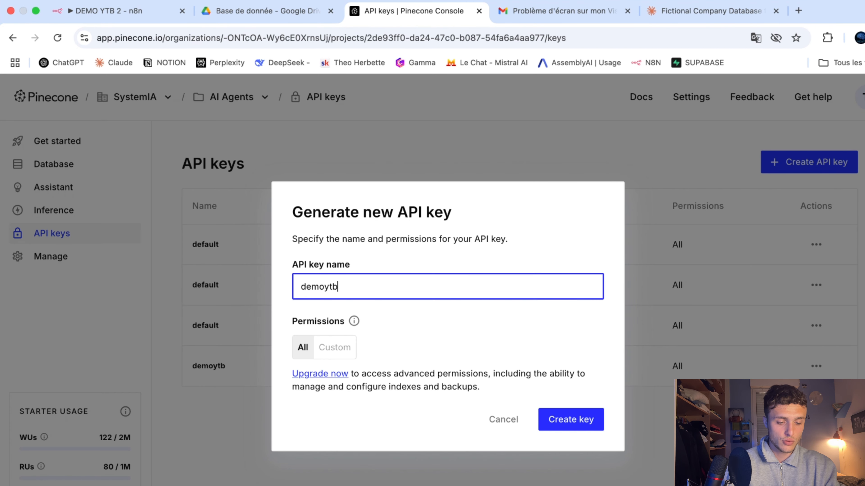
type("rag")
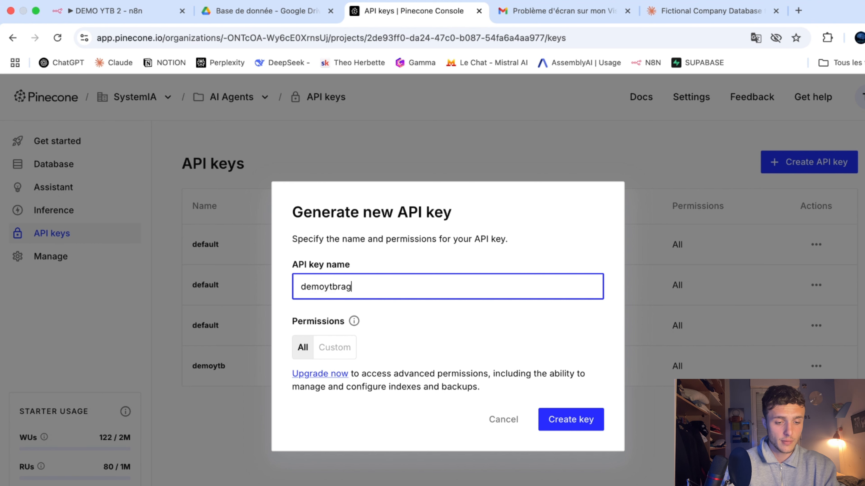
left_click(557, 418)
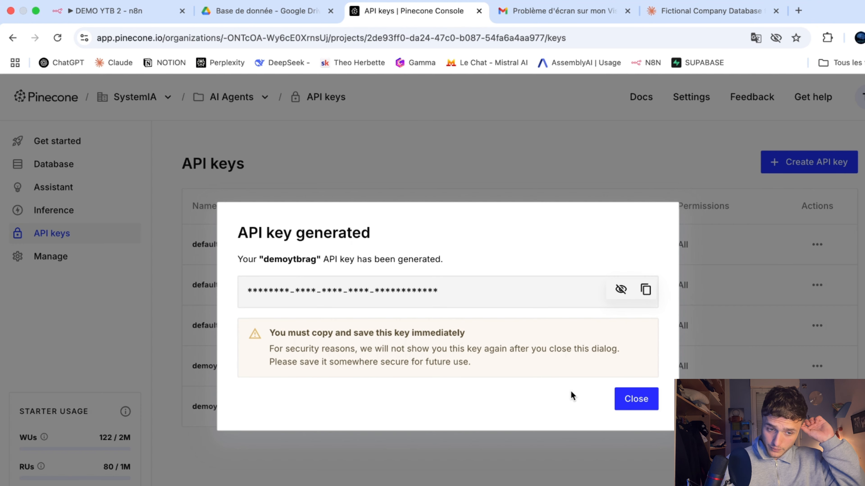
left_click(646, 289)
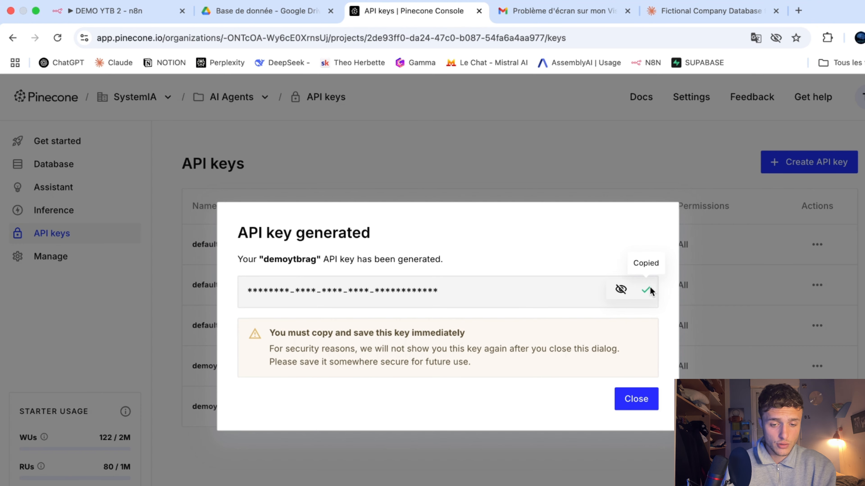
Switch to the n8n workflow and create a new PineconeApi credential for the Pinecone Vector Store3 node, pasting the API key and saving it
left_click(133, 14)
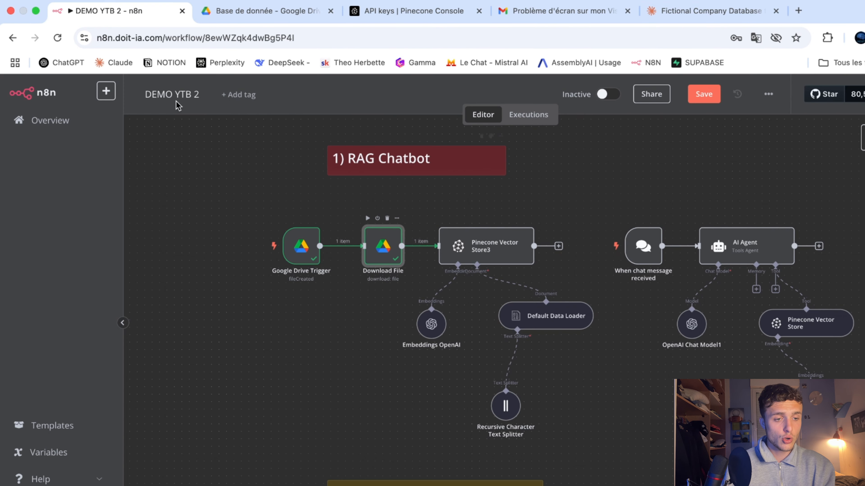
double_click(514, 263)
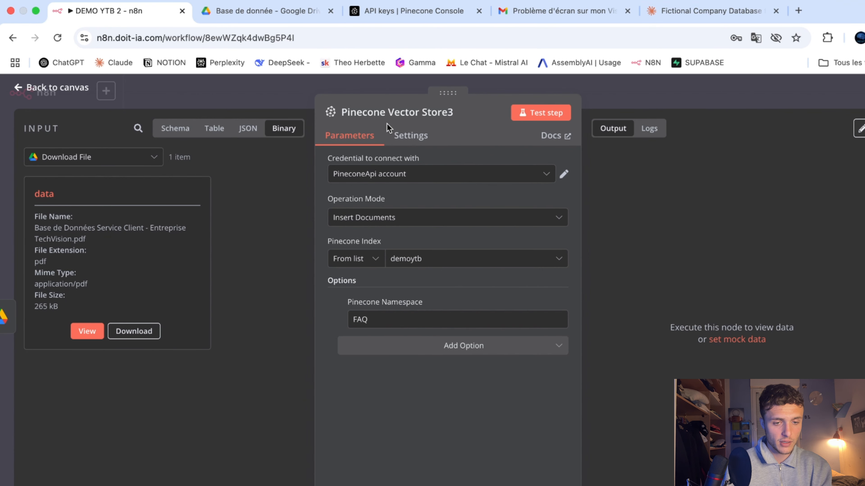
left_click(467, 173)
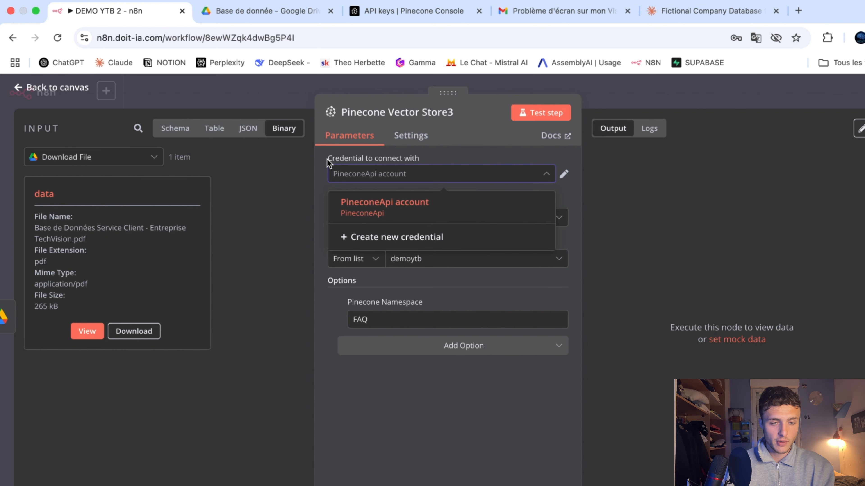
left_click(387, 244)
left_click(359, 249)
key("super+a")
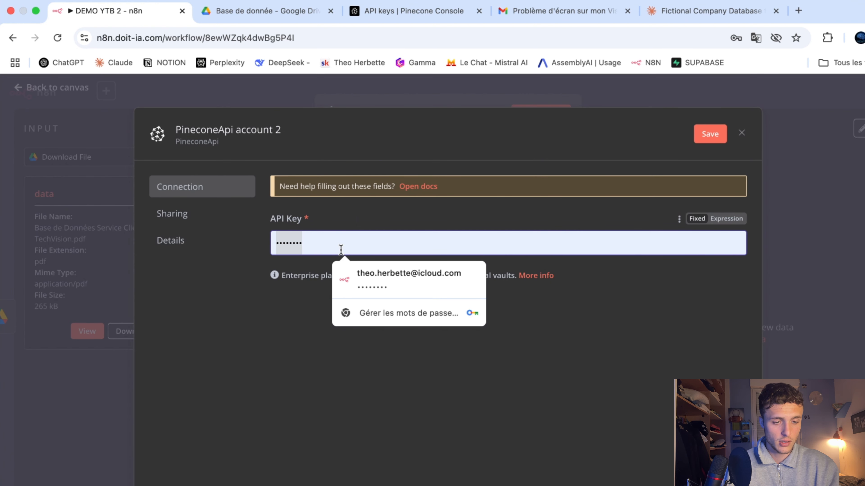
key("super+v")
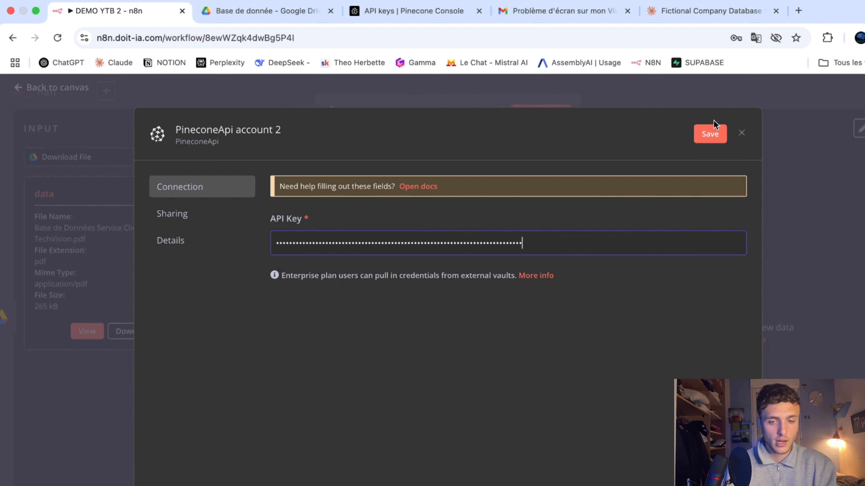
left_click(712, 131)
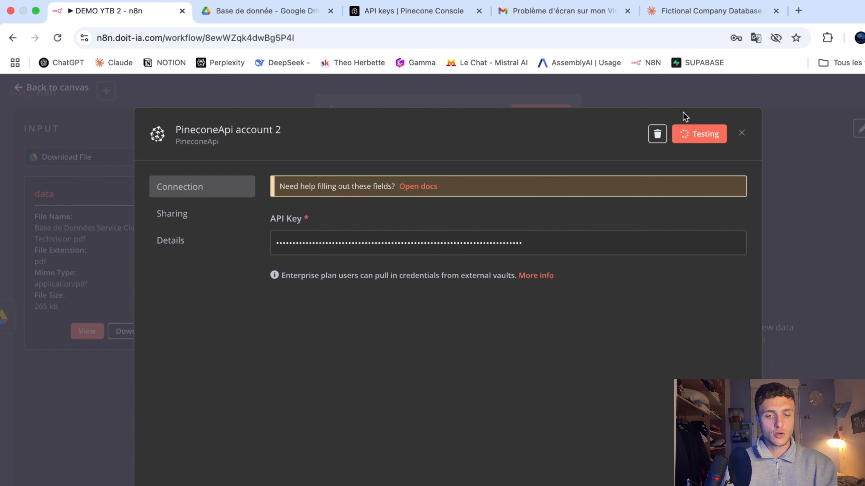
left_click(689, 102)
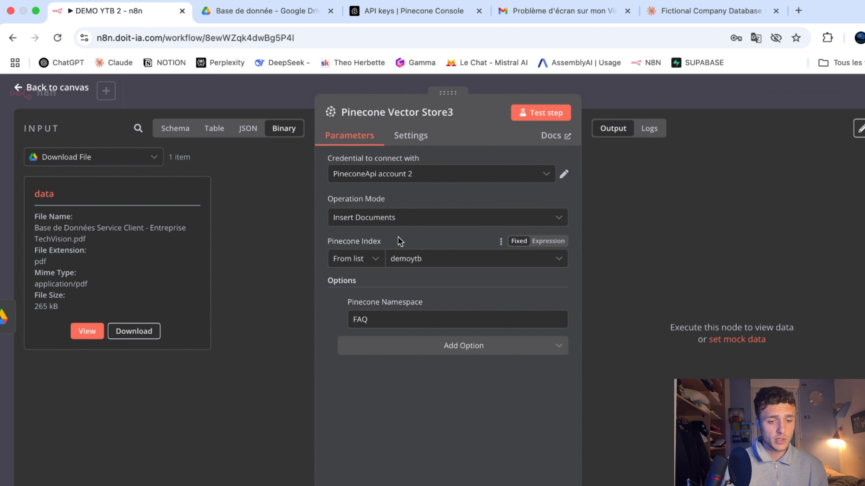
Choose the demoytb index for the Pinecone Vector Store3 node and compare it with the index list in the Pinecone console
left_click(418, 263)
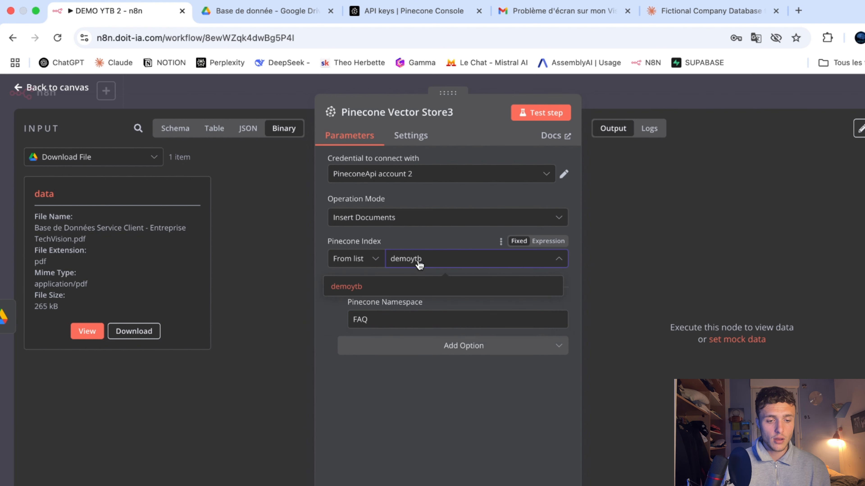
left_click(407, 288)
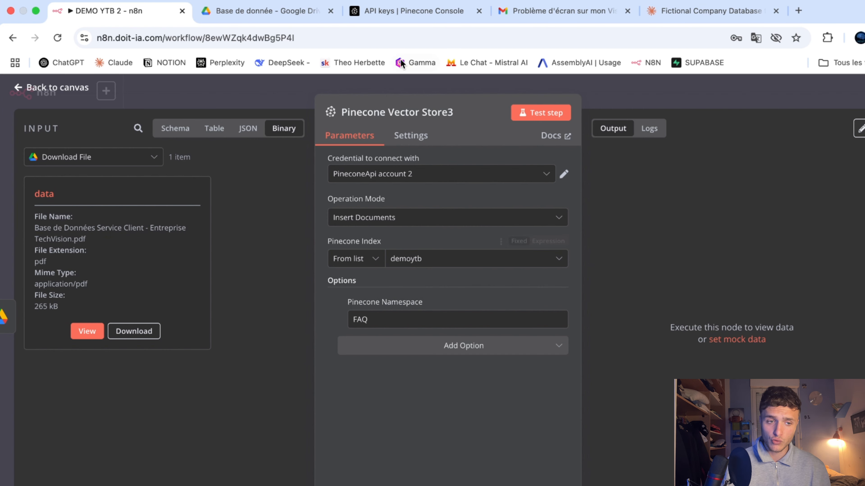
left_click(412, 10)
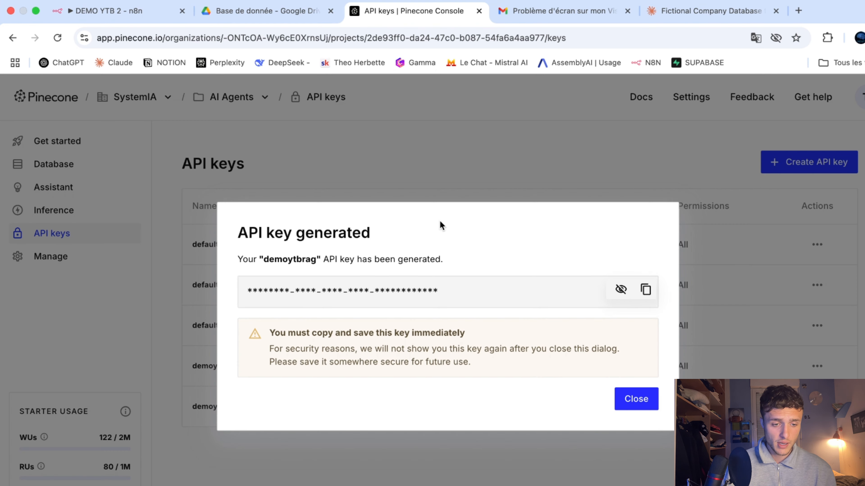
left_click(515, 169)
left_click(107, 166)
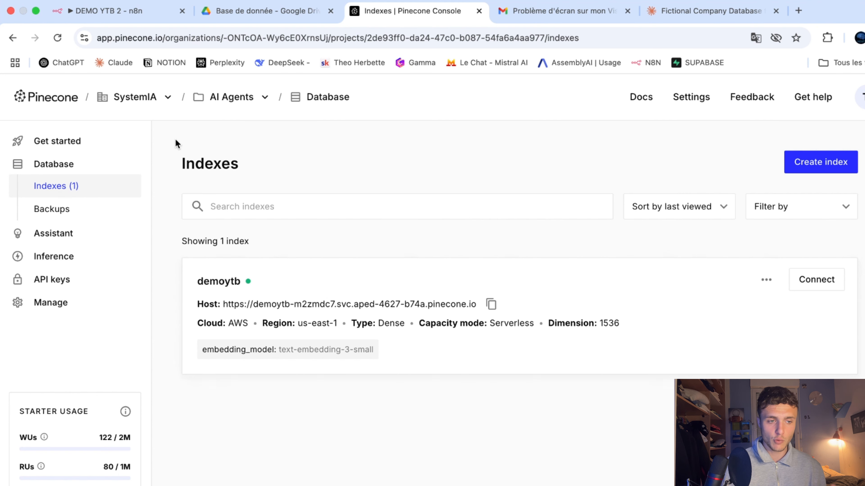
left_click(79, 11)
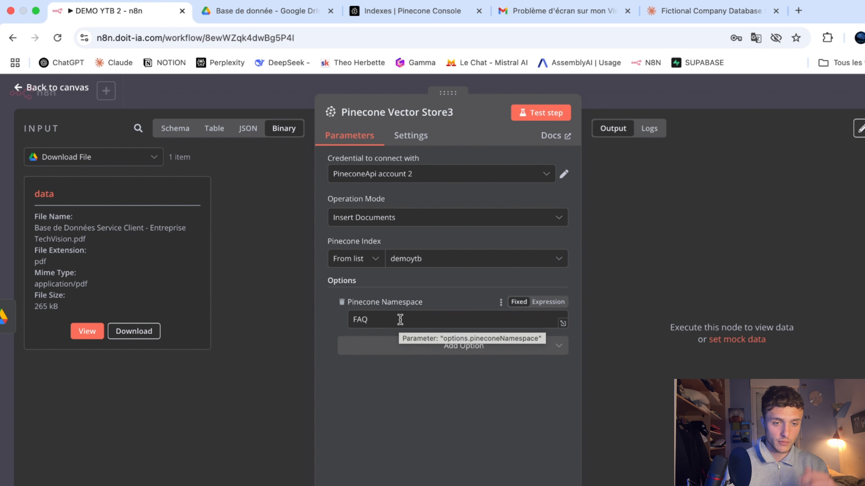
left_click(626, 108)
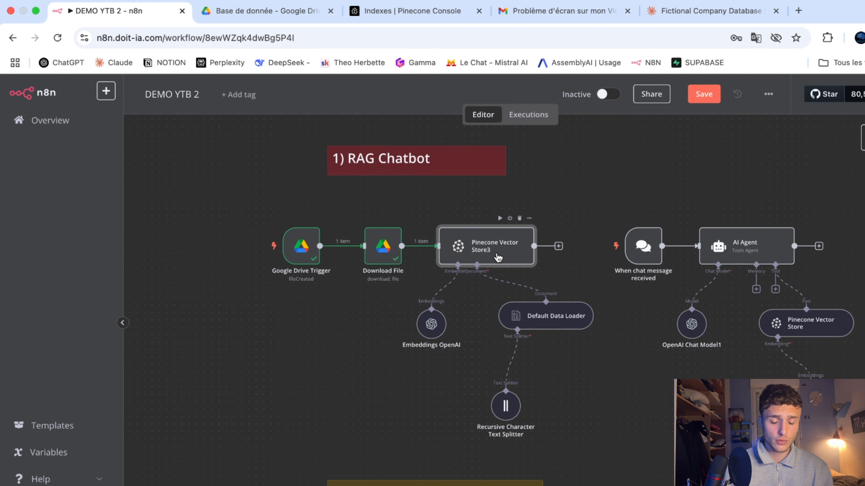
Examine the settings of the Embeddings OpenAI, Default Data Loader and Recursive Character Text Splitter nodes
left_click(438, 324)
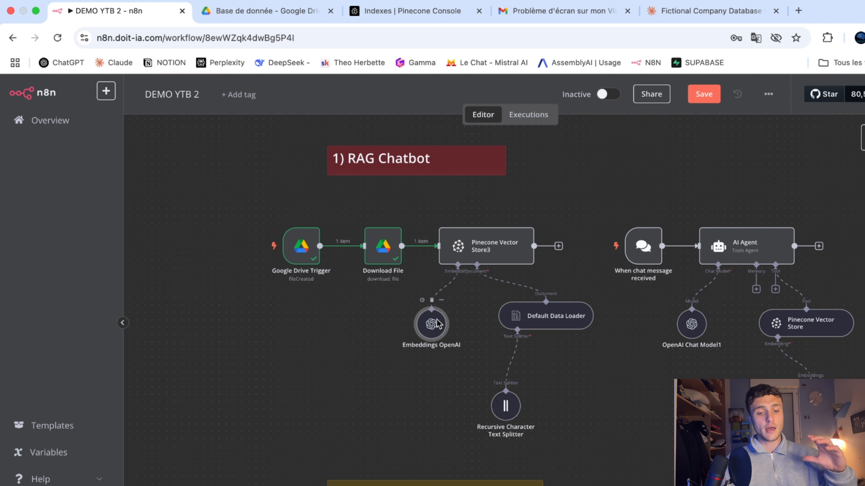
double_click(437, 320)
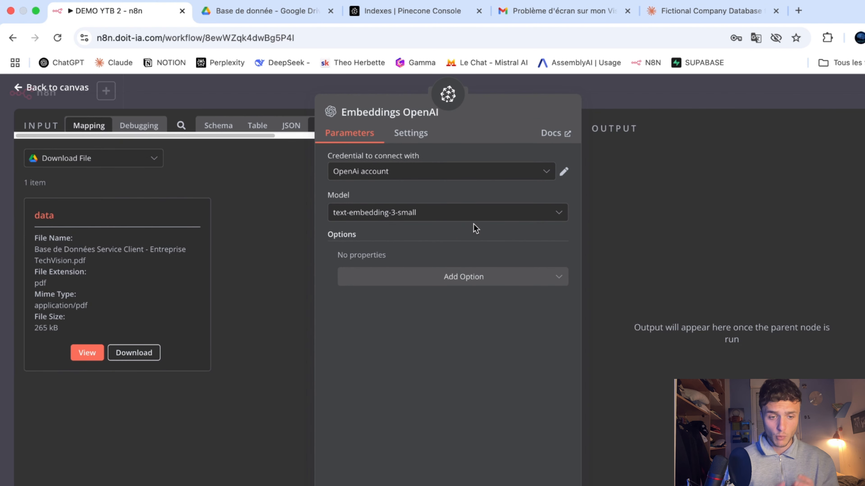
left_click(630, 100)
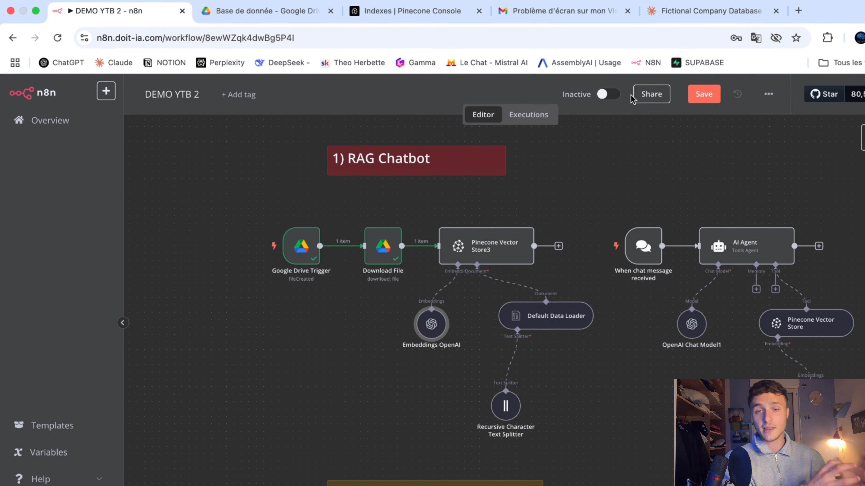
left_click(545, 323)
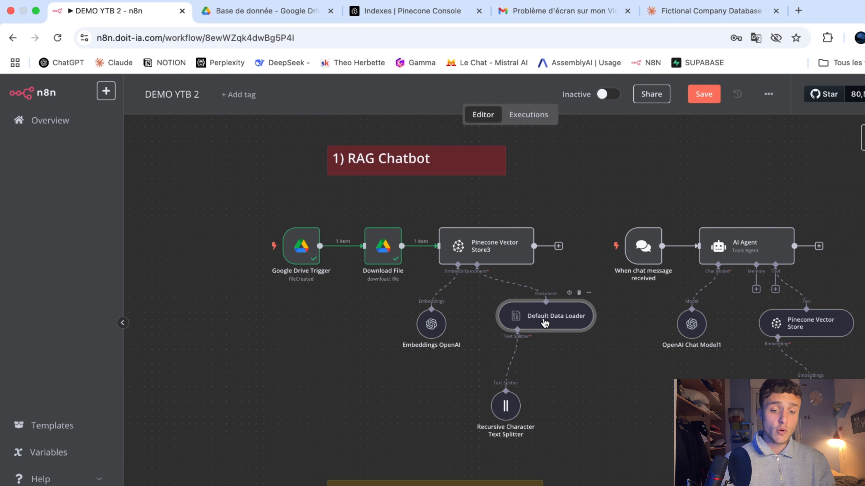
double_click(545, 323)
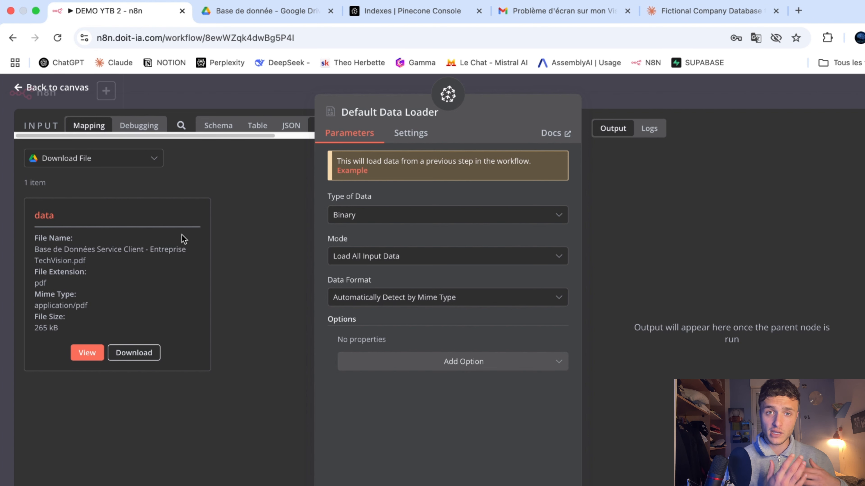
left_click(635, 90)
left_click(517, 416)
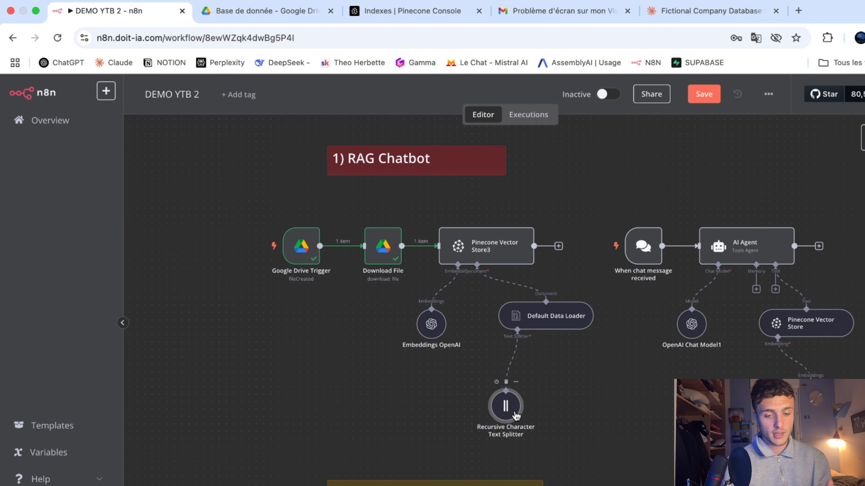
double_click(514, 413)
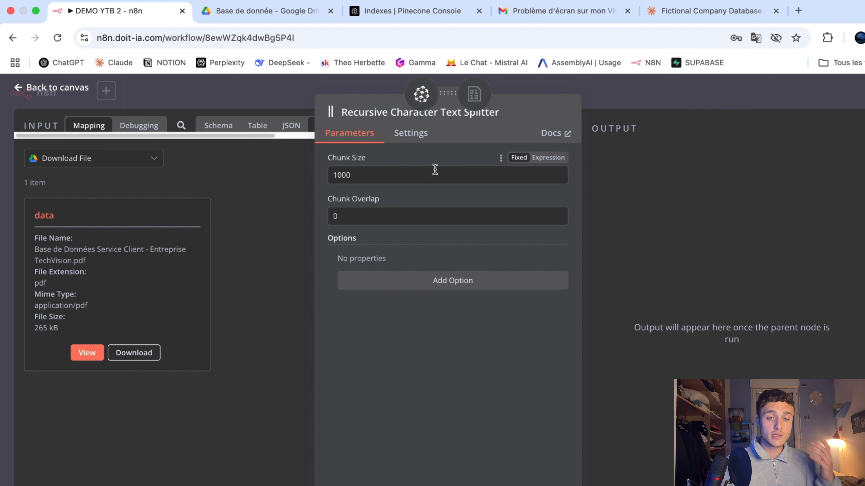
left_click(607, 99)
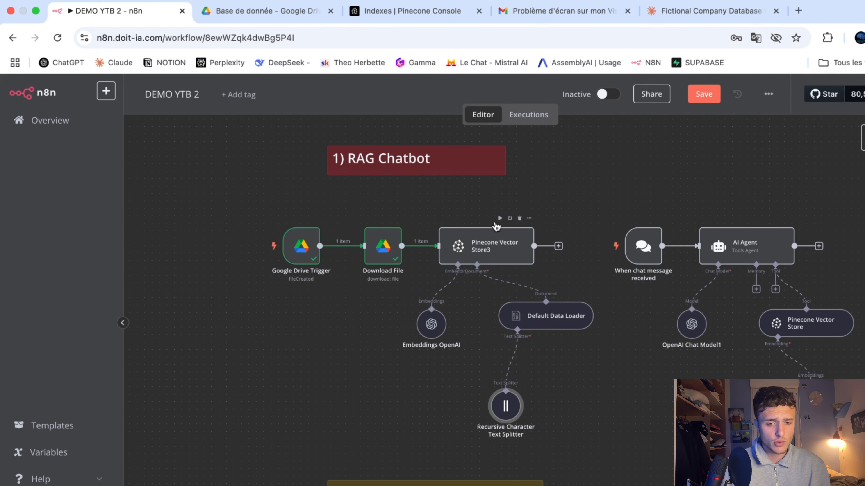
Run the Pinecone Vector Store3 node and check the demoytb index's records and namespaces in the Pinecone console
left_click(499, 218)
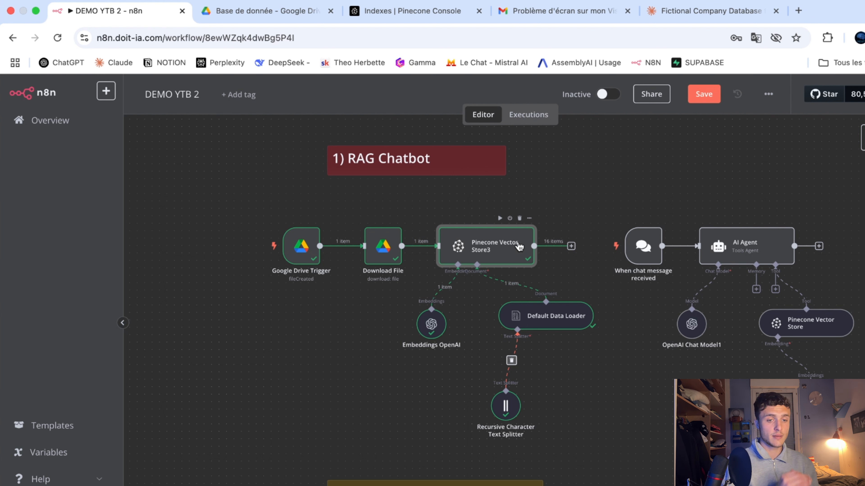
left_click(481, 16)
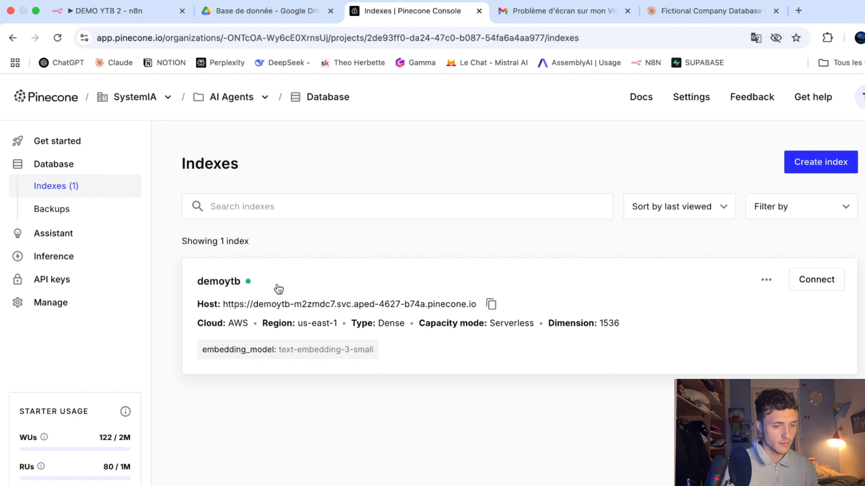
left_click(278, 289)
scroll(343, 437, "down", 2)
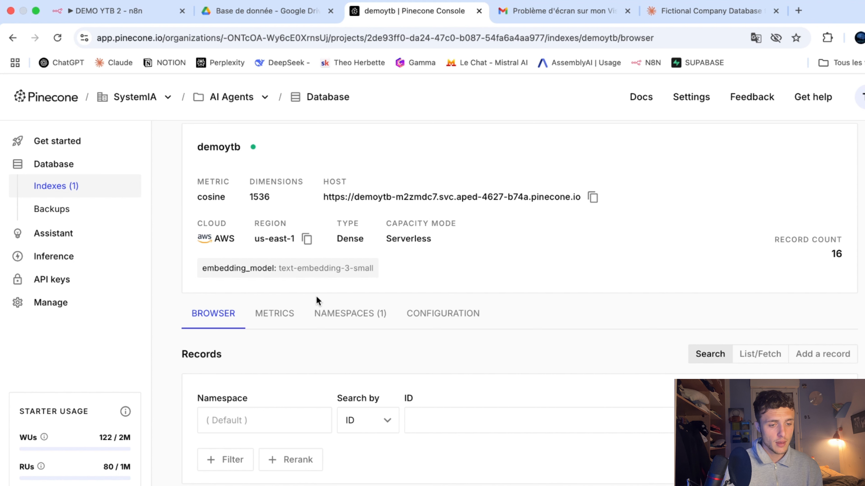
left_click(340, 317)
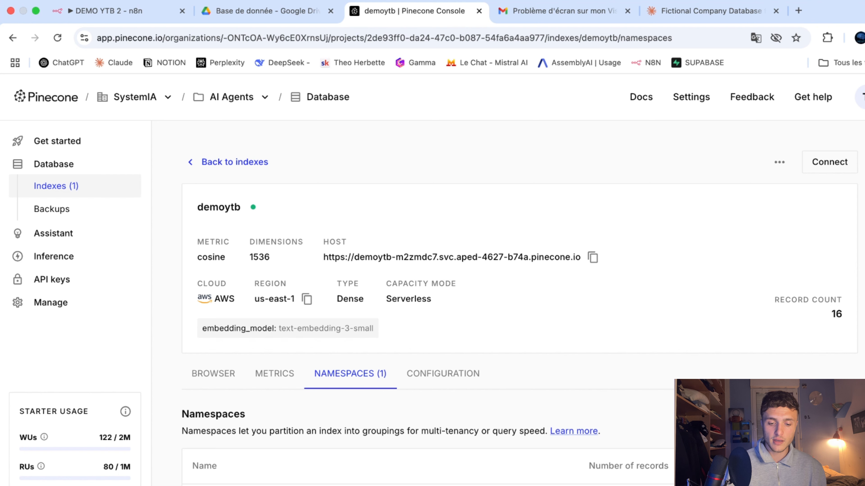
Return to the n8n workflow, review the AI Agent branch and open the chat for testing it
left_click(129, 10)
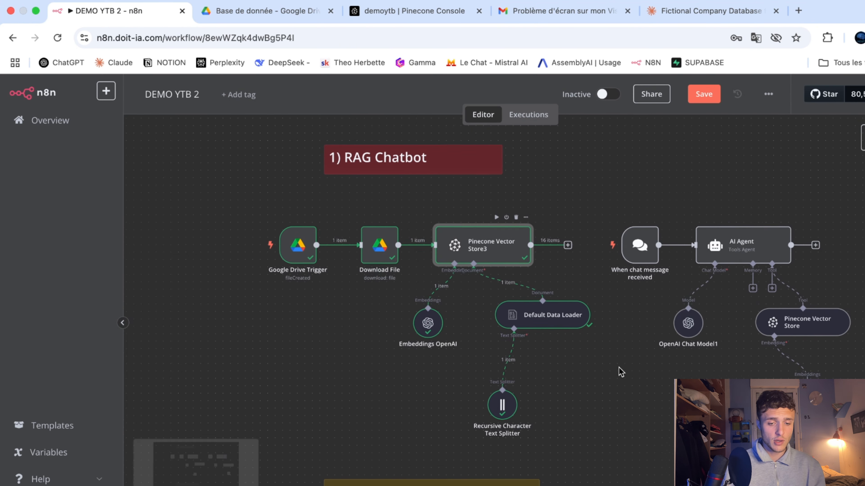
scroll(622, 372, "right", 1)
scroll(647, 299, "right", 4)
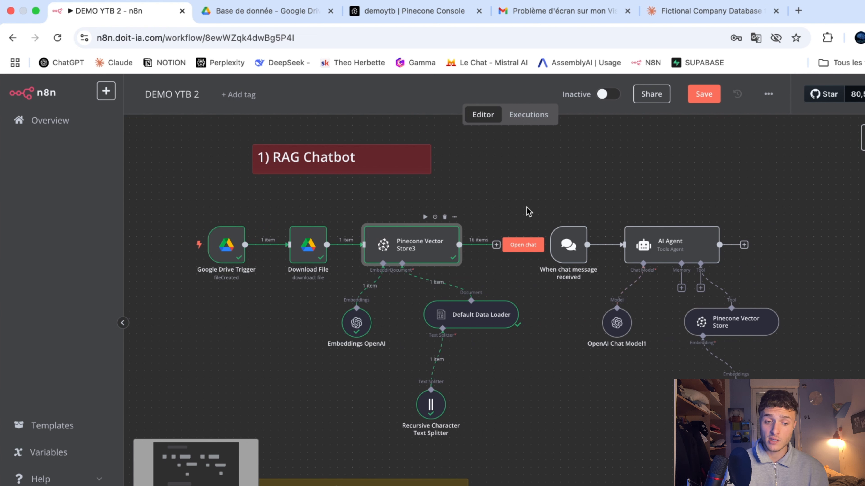
left_click_drag(532, 200, 791, 422)
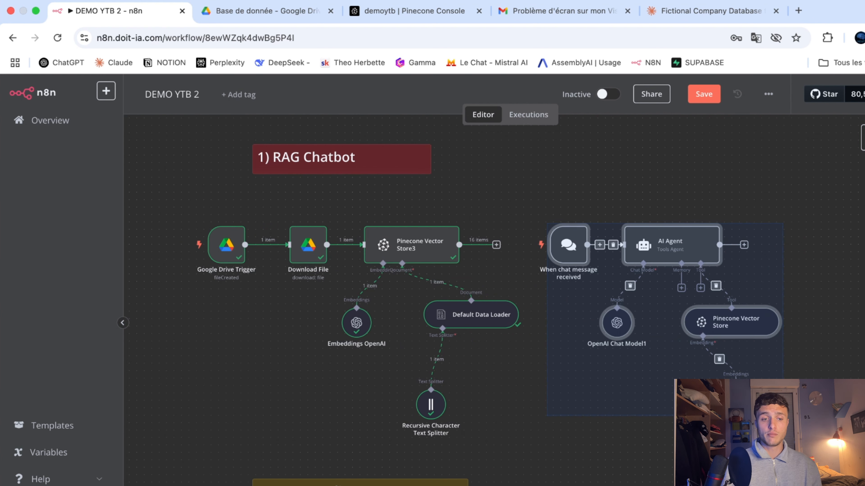
left_click(816, 362)
mouse_move(601, 274)
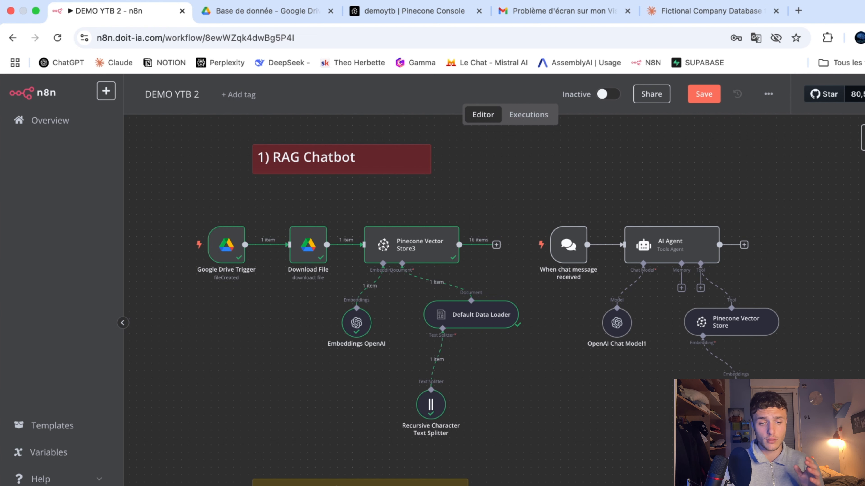
left_click(555, 485)
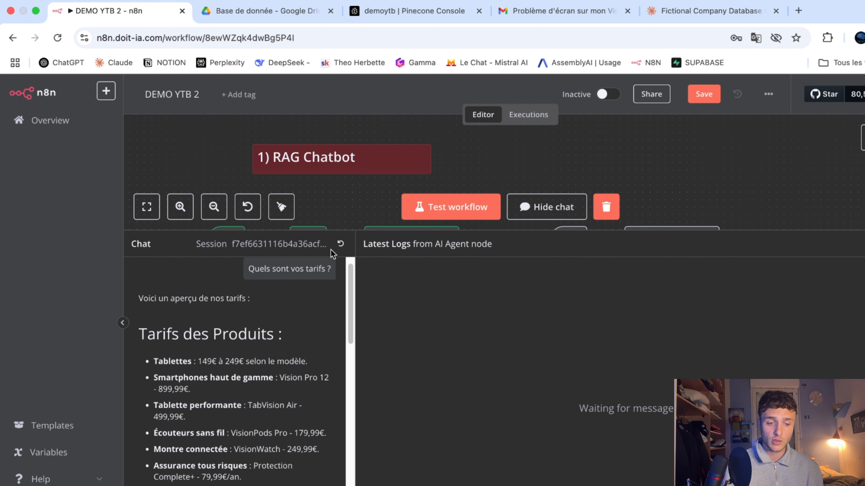
Shrink the chat area to show more of the canvas and reset the chat to a new session
left_click_drag(303, 231, 304, 282)
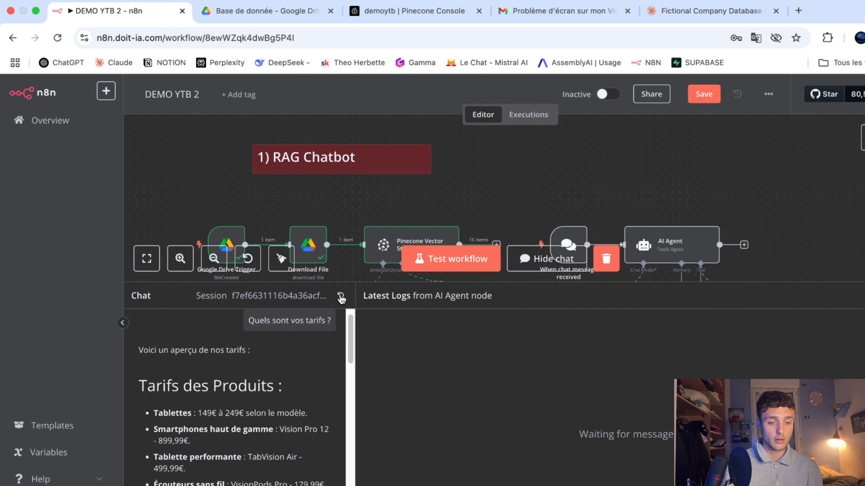
left_click(340, 296)
left_click(542, 353)
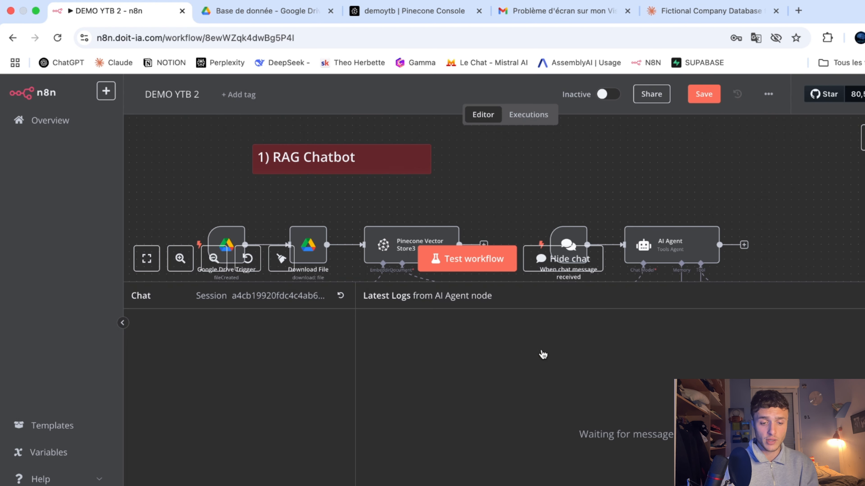
Check the credential and model of the AI Agent's OpenAI Chat Model1 node and enlarge the canvas area to show the whole agent branch
scroll(673, 207, "down", 5)
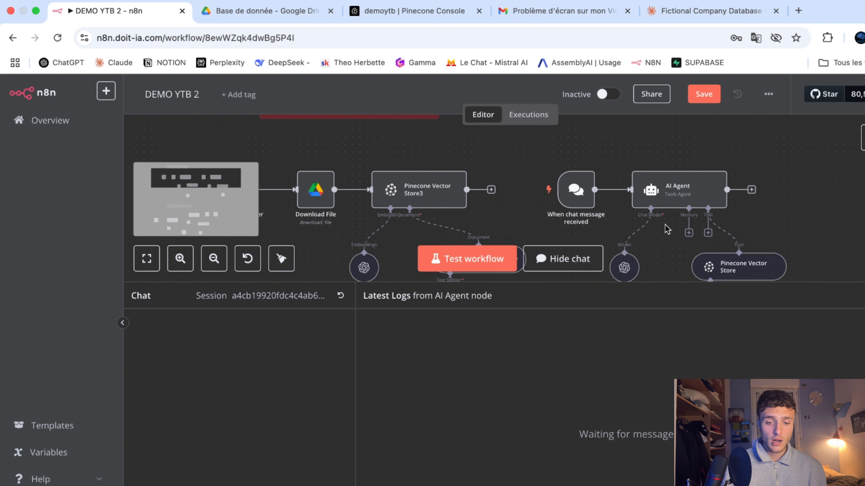
double_click(628, 246)
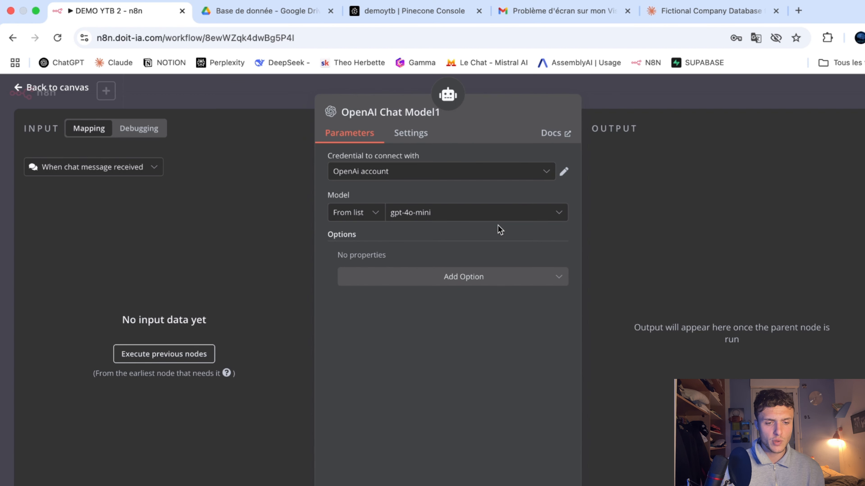
left_click(734, 107)
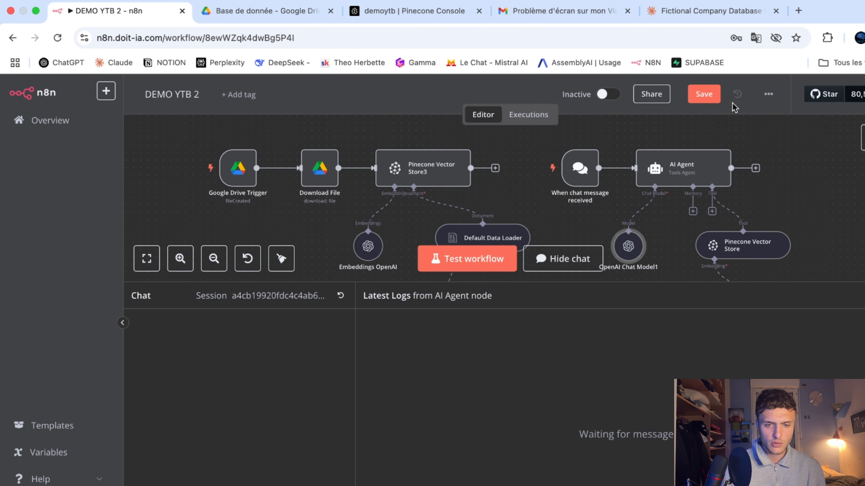
left_click_drag(608, 318, 608, 374)
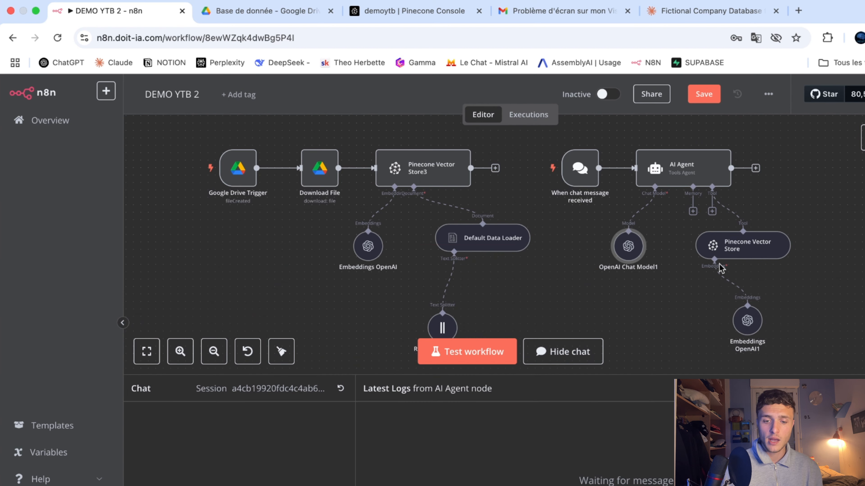
Examine the AI Agent's Pinecone Vector Store tool settings, including its description, index, Limit, metadata and namespace
left_click(750, 259)
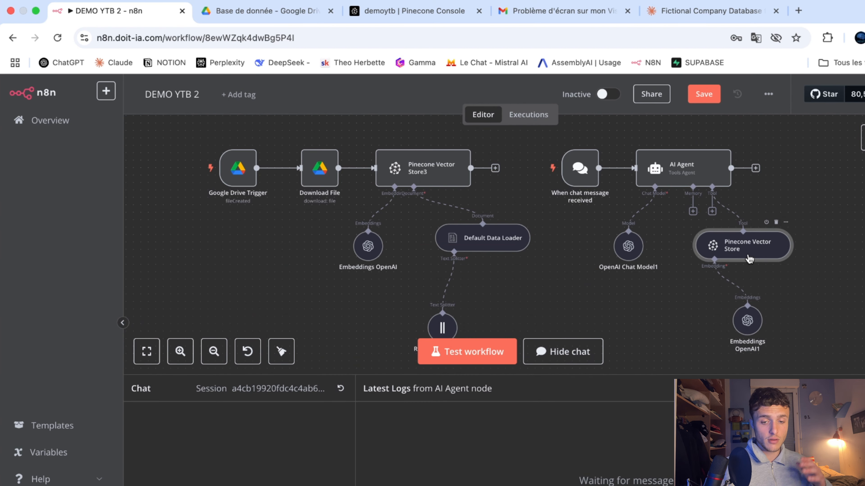
double_click(749, 258)
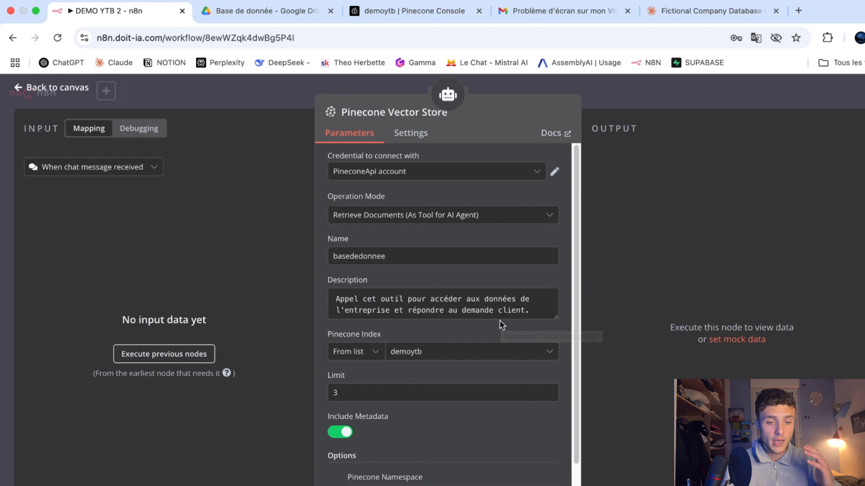
scroll(500, 322, "down", 1)
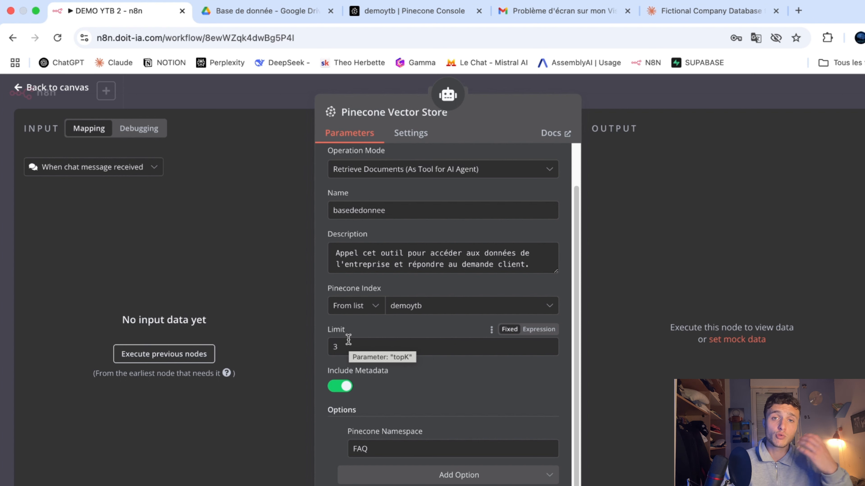
left_click(348, 346)
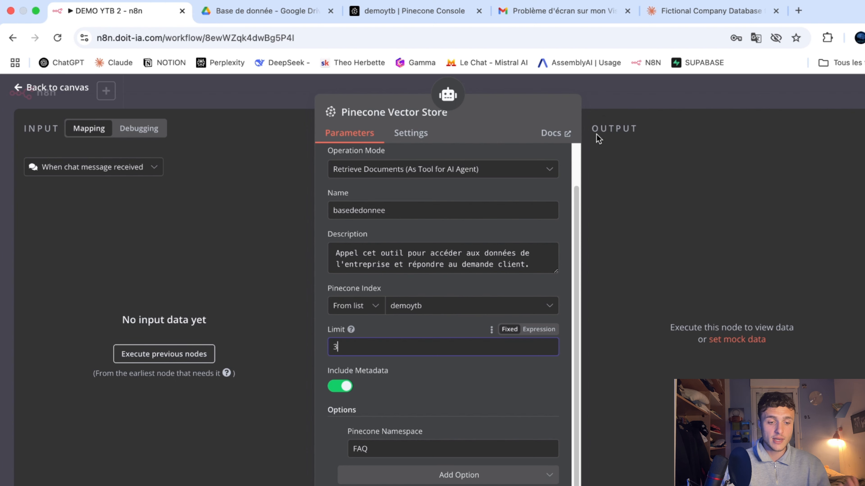
left_click(605, 94)
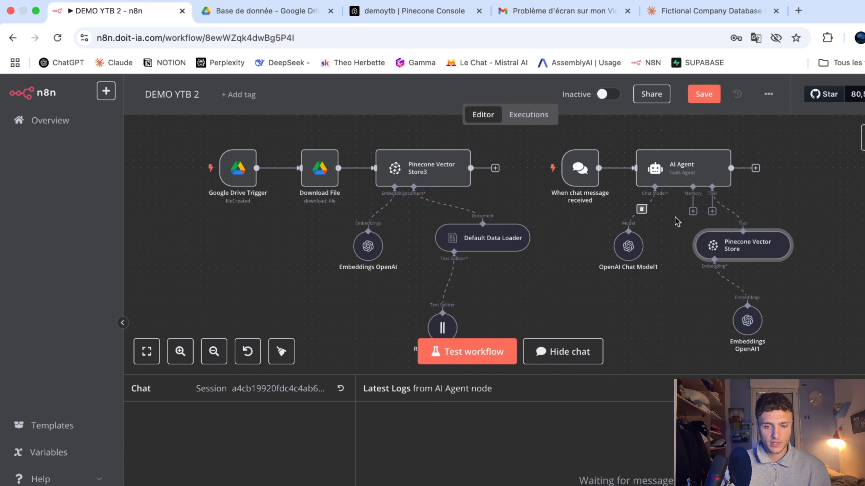
Check the embedding model set in the Embeddings OpenAI1 node attached to the Pinecone Vector Store tool
left_click(751, 332)
double_click(751, 332)
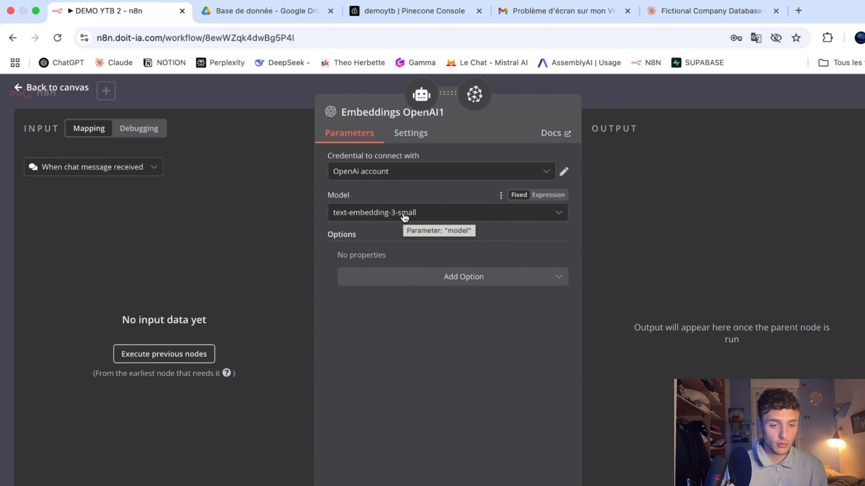
left_click(700, 105)
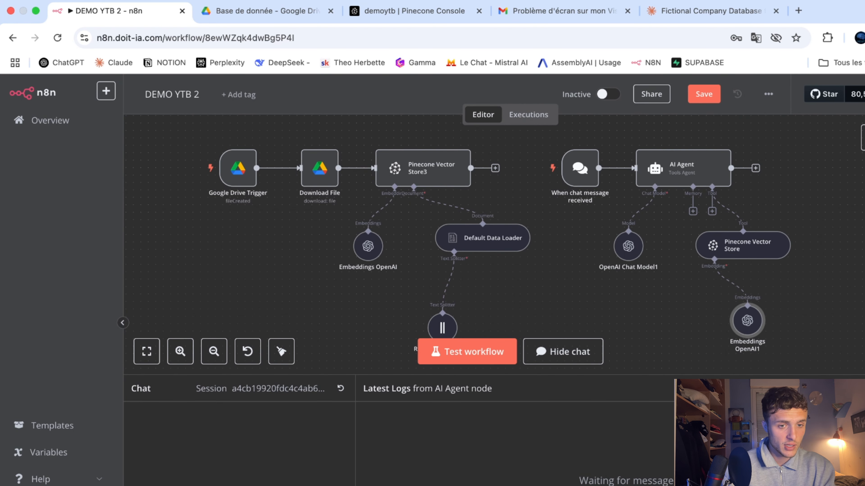
Open the TechVision customer service PDF in Google Drive and find the TabVision Air entry in the product catalogue
left_click(283, 11)
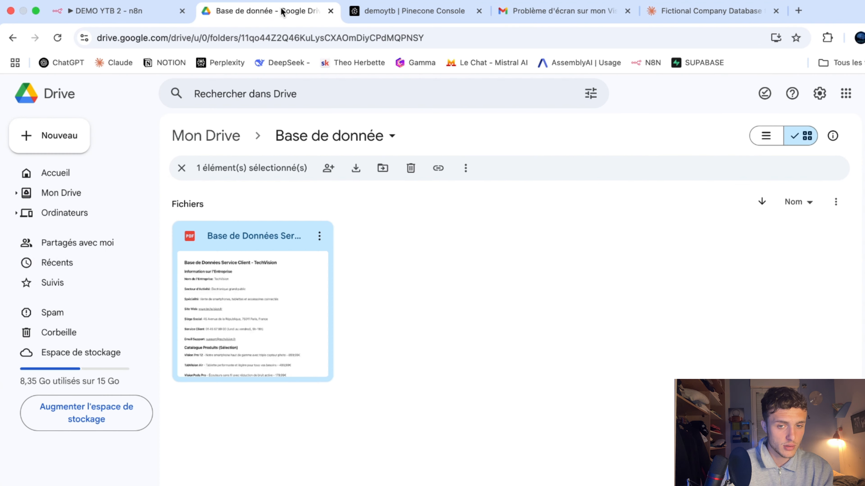
double_click(233, 283)
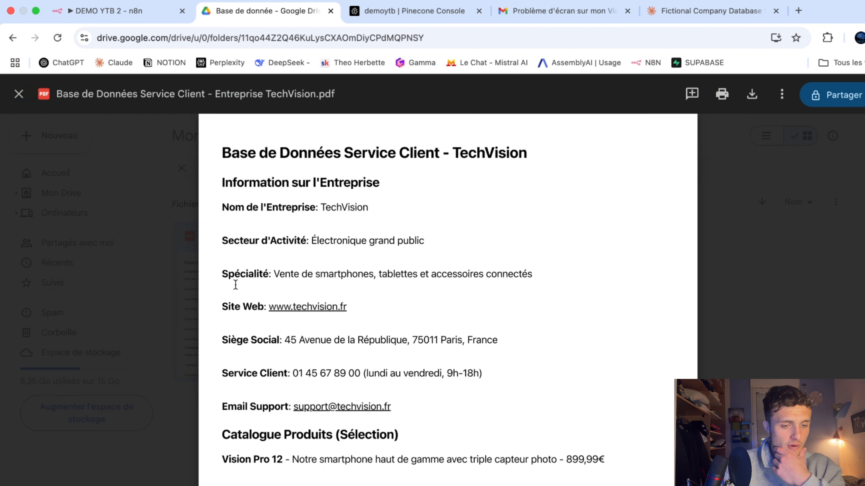
scroll(322, 363, "down", 1)
scroll(322, 363, "down", 6)
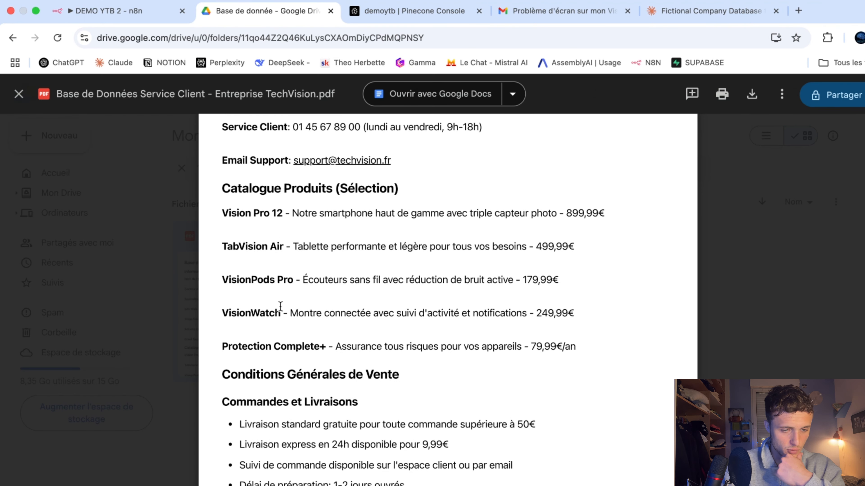
left_click_drag(218, 246, 695, 270)
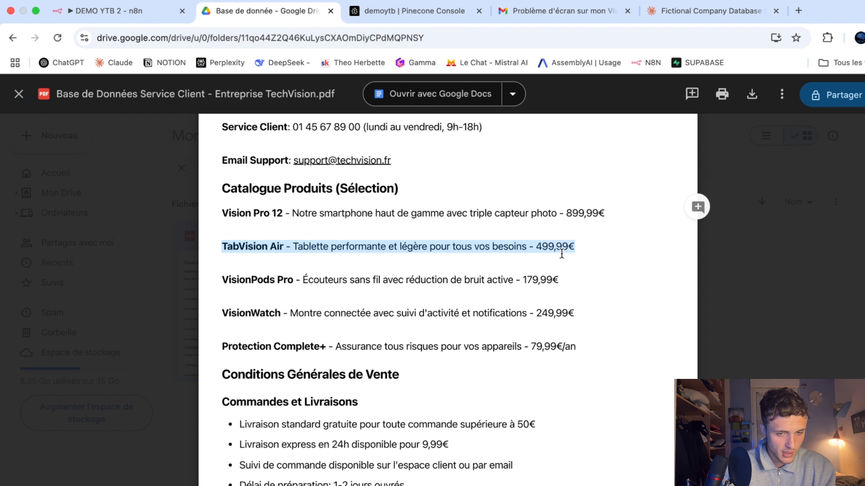
left_click(303, 244)
left_click_drag(291, 246, 185, 248)
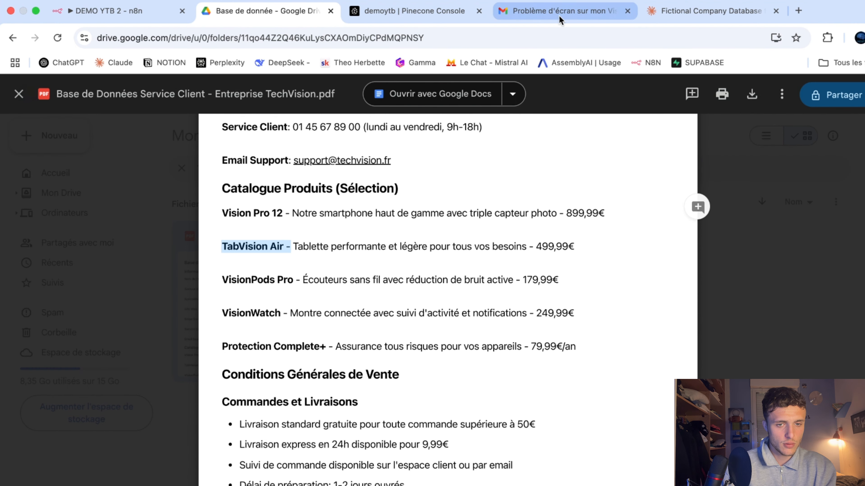
Return to the n8n workflow, ask the chat "quel est le prix de TabVision Air ?" and read its reply
left_click(150, 11)
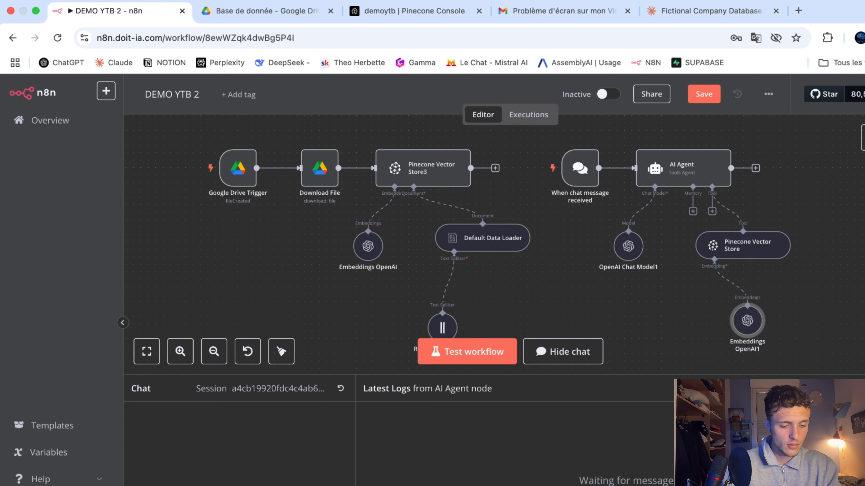
key("Return")
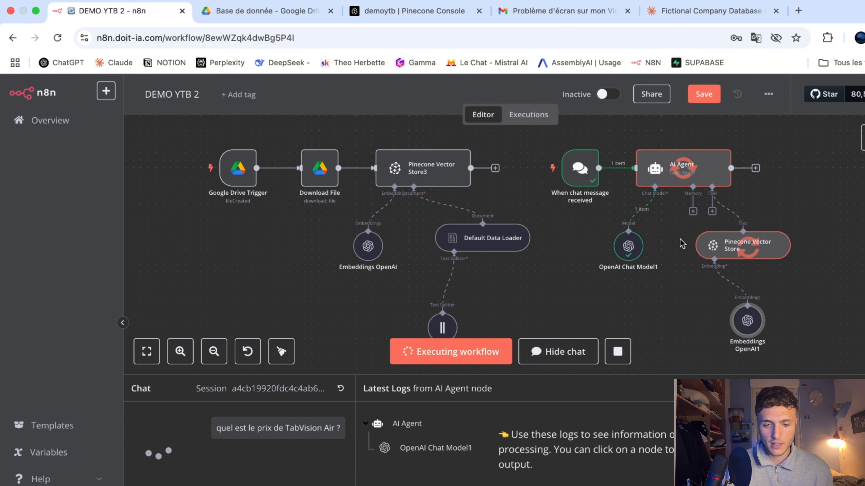
scroll(683, 245, "down", 1)
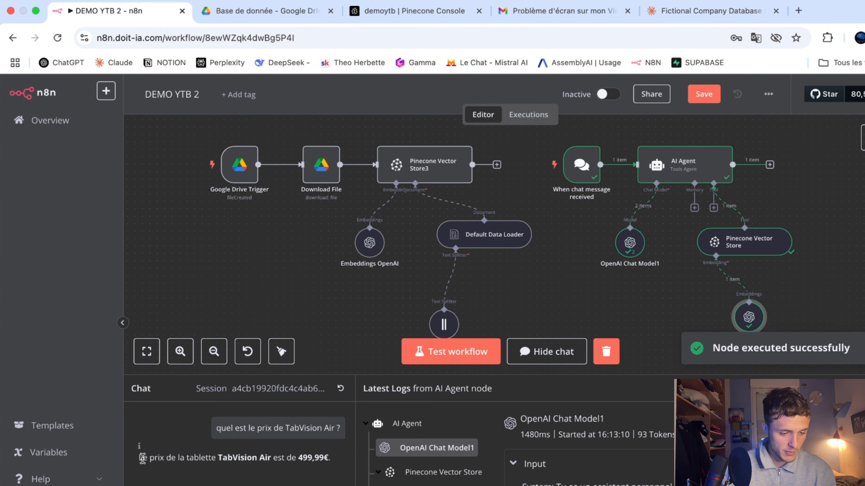
left_click_drag(136, 461, 292, 471)
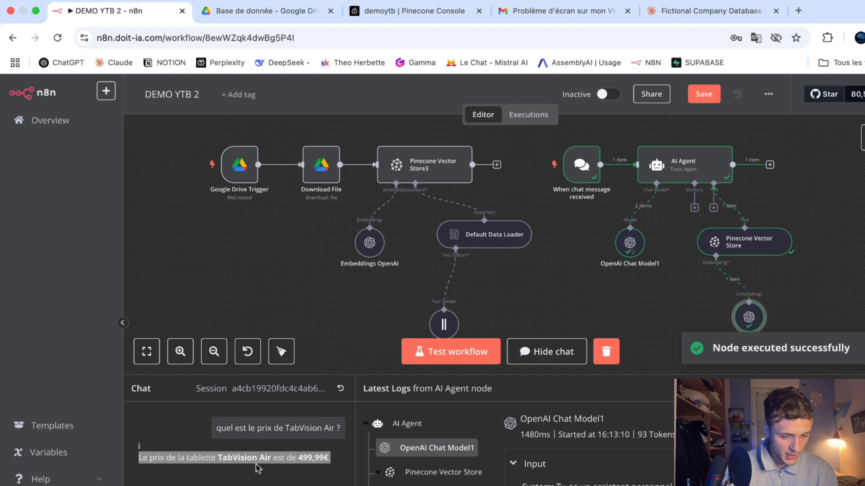
left_click(330, 471)
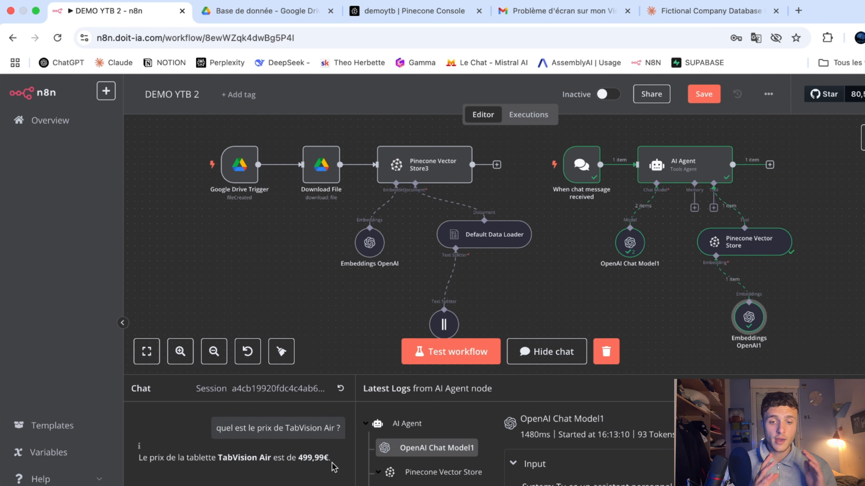
Examine the AI Agent's execution logs, reading the query and the document chunks returned by the Pinecone Vector Store tool
left_click(678, 170)
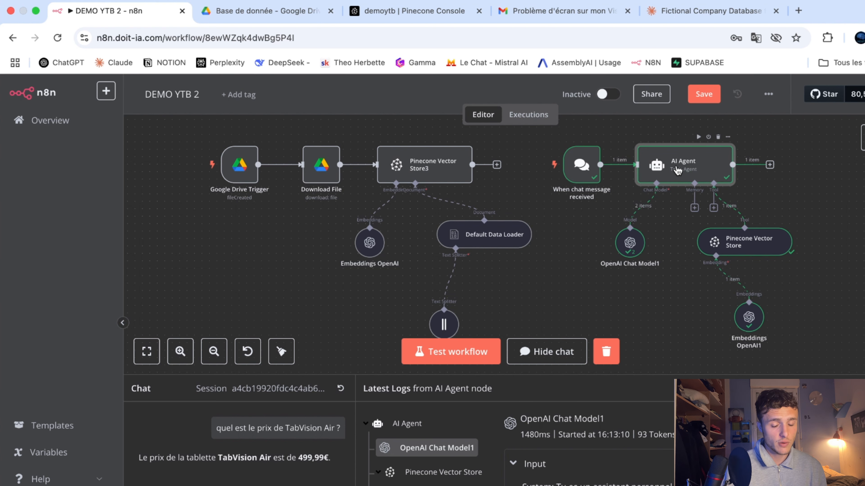
double_click(678, 170)
left_click(645, 128)
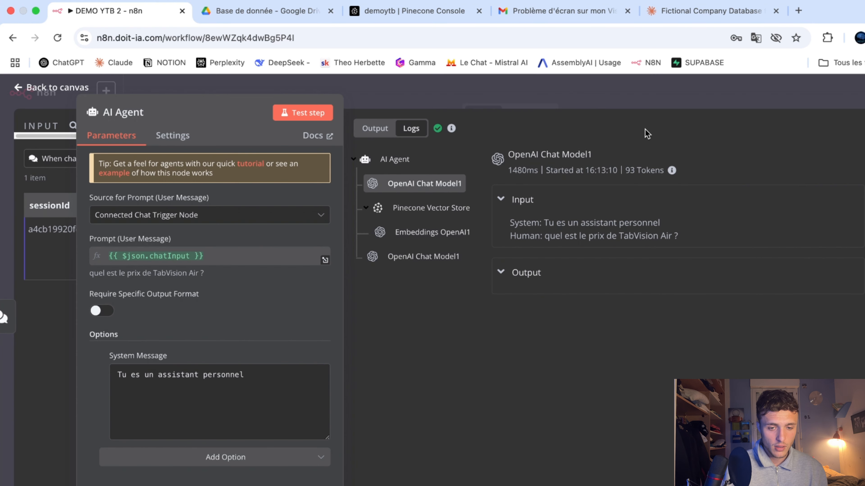
left_click(456, 209)
scroll(557, 316, "down", 2)
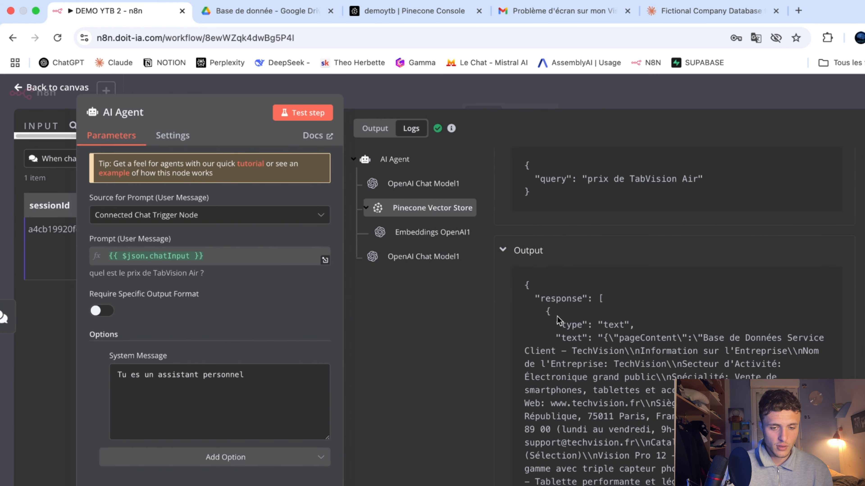
scroll(556, 316, "down", 5)
scroll(555, 313, "up", 3)
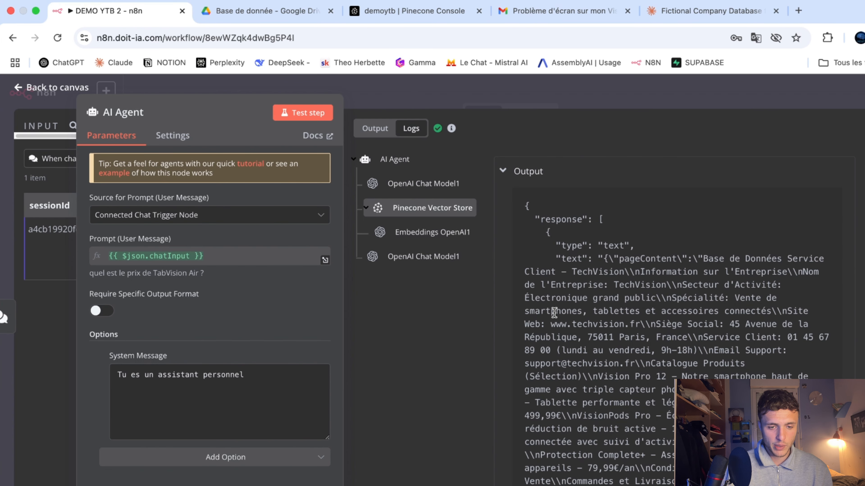
scroll(554, 312, "down", 5)
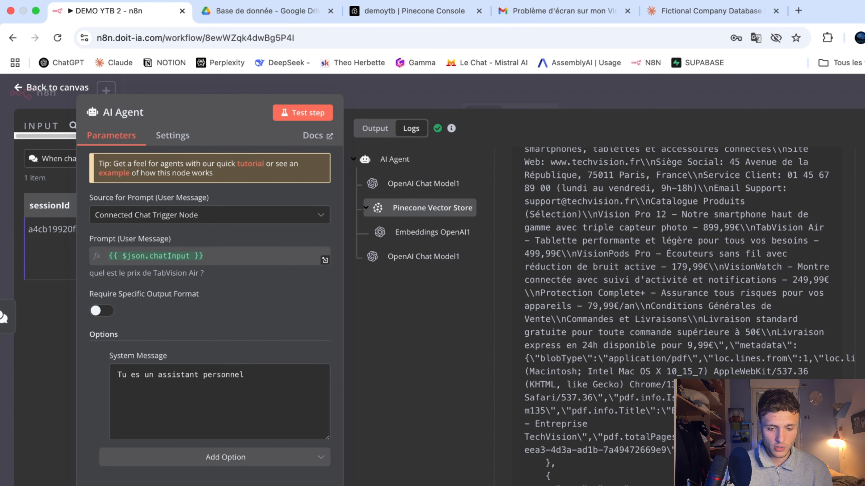
scroll(553, 313, "up", 4)
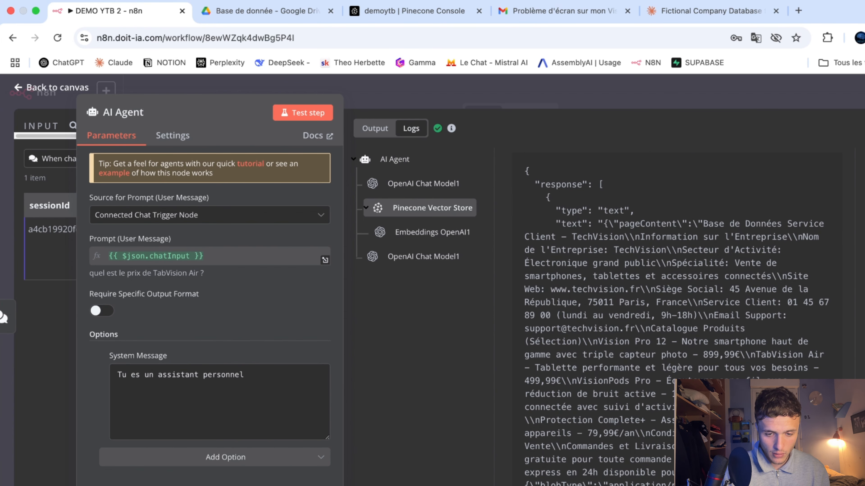
scroll(675, 323, "down", 1)
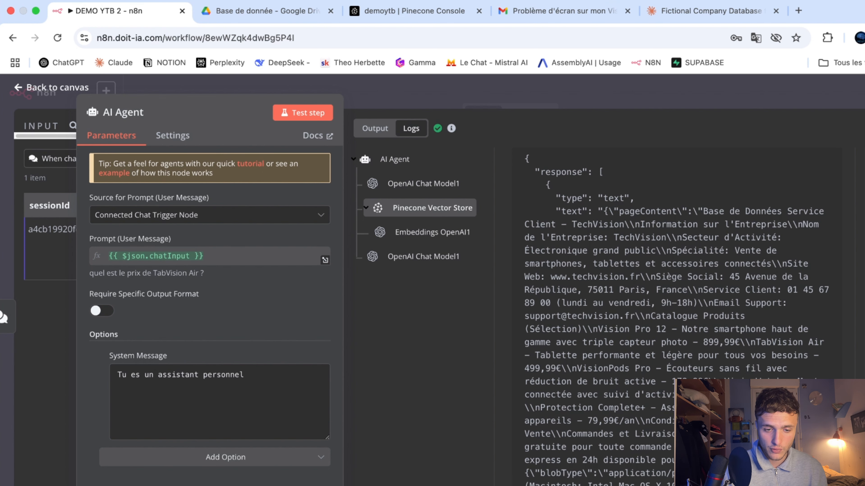
scroll(674, 314, "down", 15)
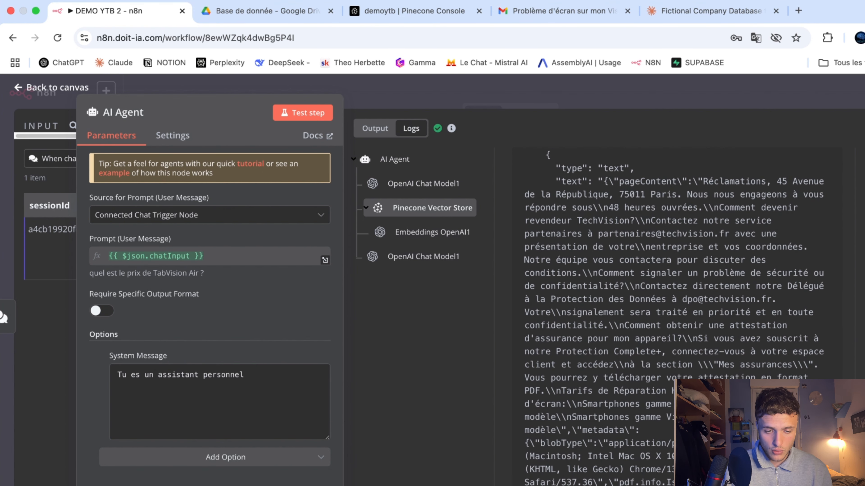
scroll(674, 315, "down", 5)
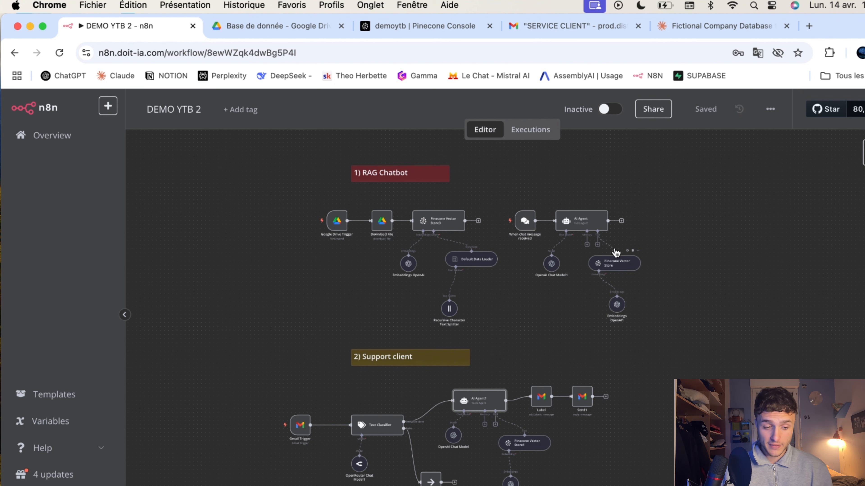
Open the Gmail Trigger node in the Support client section and examine its poll time and event settings
scroll(466, 373, "down", 2)
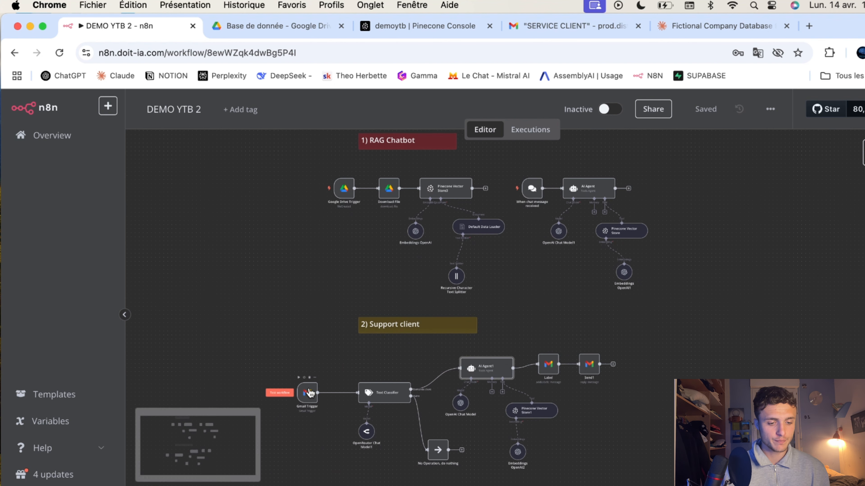
left_click(311, 400)
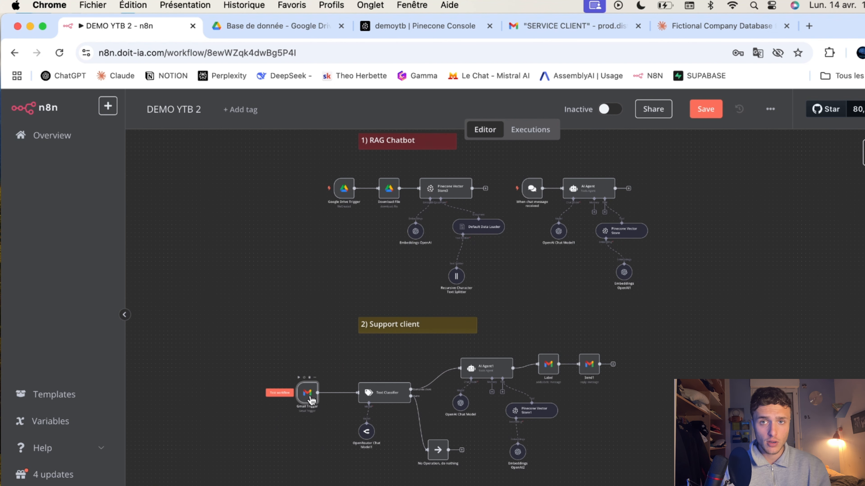
double_click(311, 401)
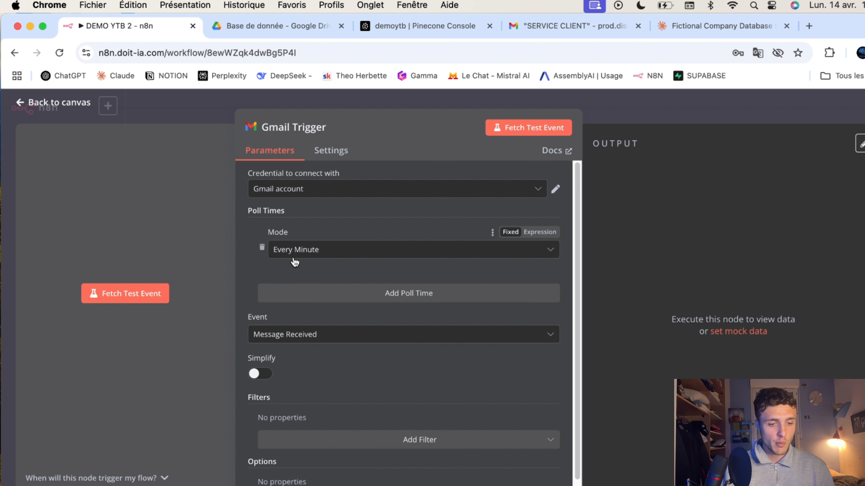
Finish reviewing the Gmail Trigger settings, close the node, then switch to Mail and send the prepared "Prix visionWatch" e-mail
scroll(295, 262, "down", 1)
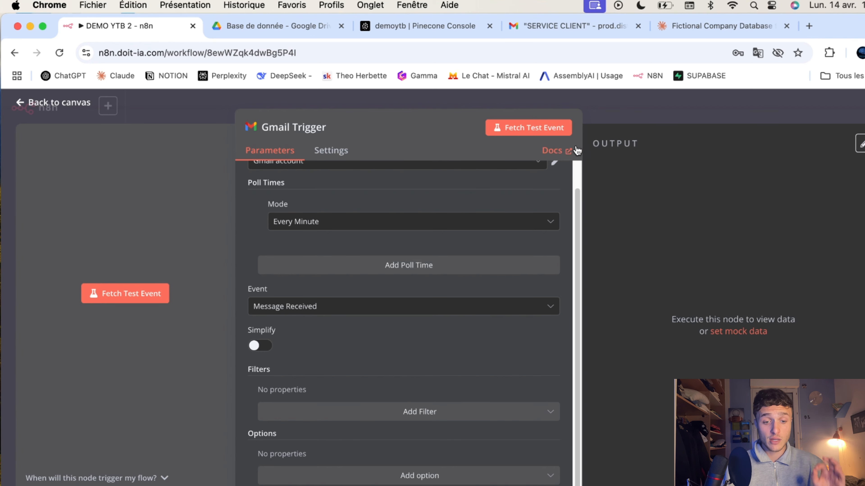
left_click(646, 118)
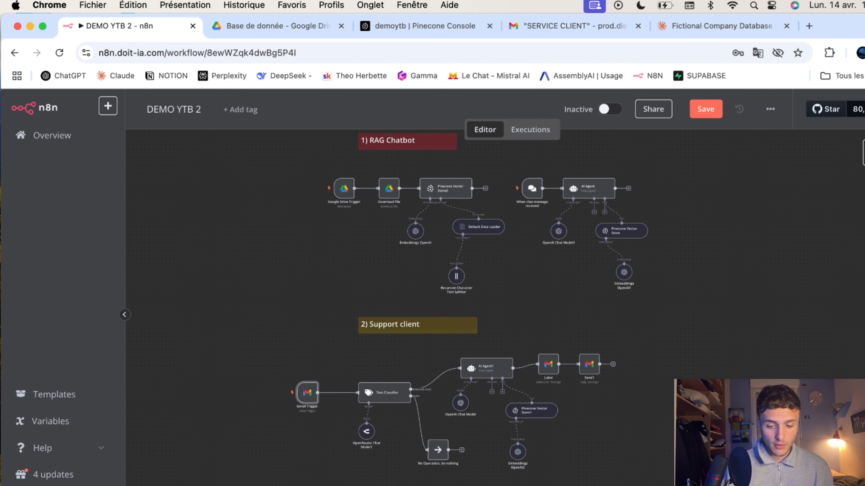
key("super+Tab")
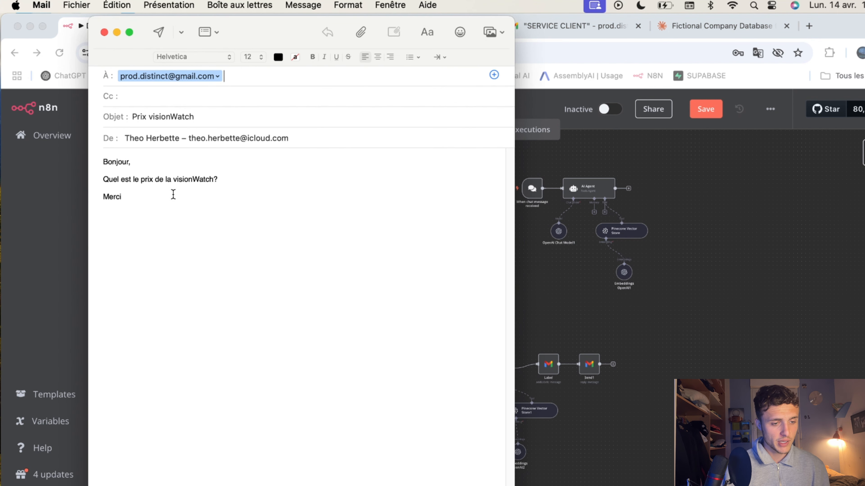
left_click(160, 37)
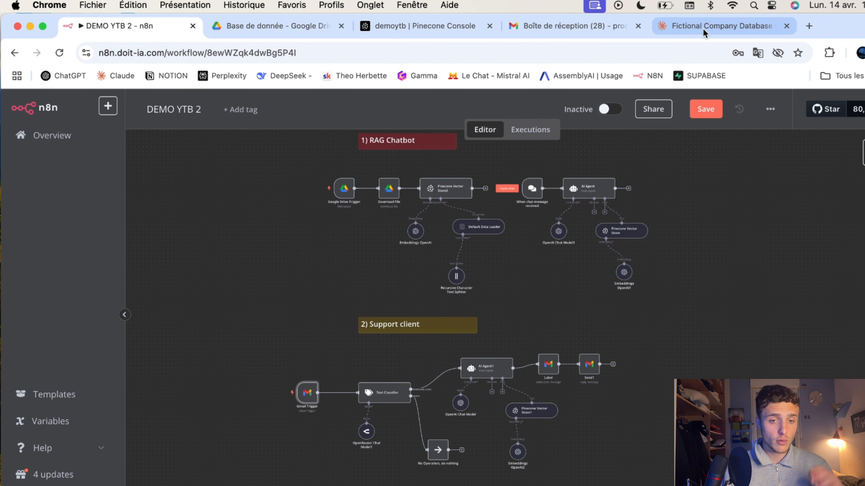
Check the Gmail inbox for the "Prix visionWatch" message, then return to the n8n workflow and run the Gmail Trigger node alone
left_click(595, 25)
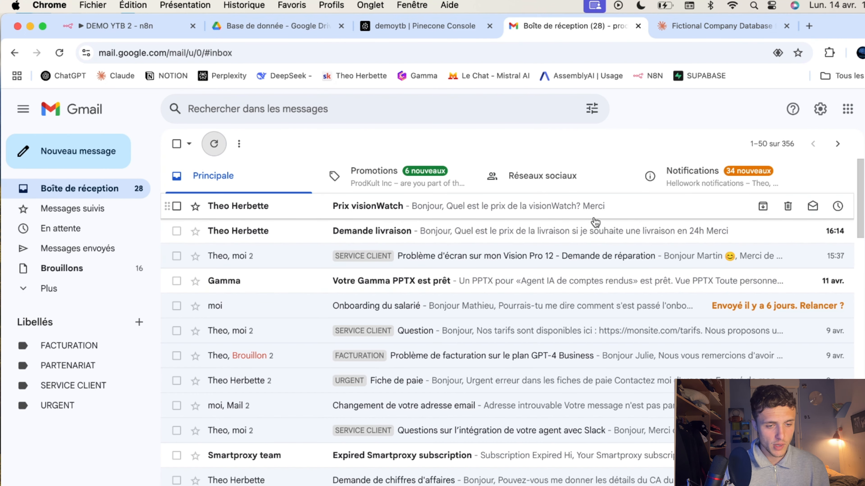
left_click(145, 26)
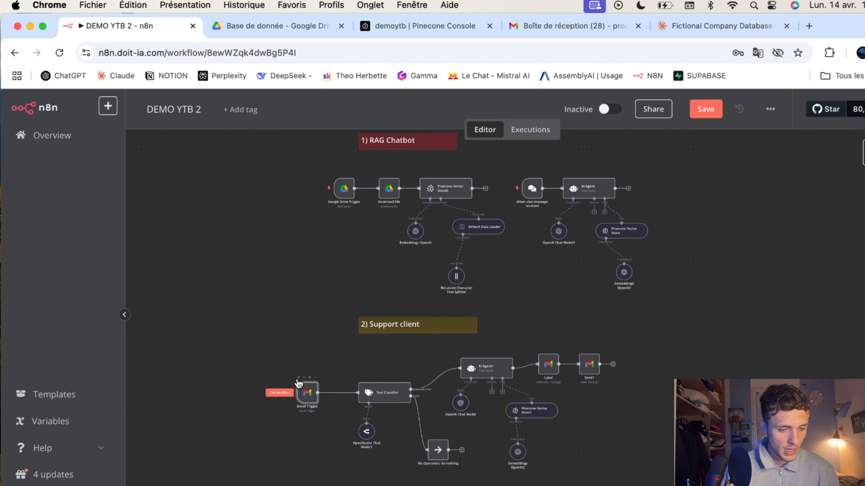
left_click(298, 378)
scroll(299, 383, "up", 5)
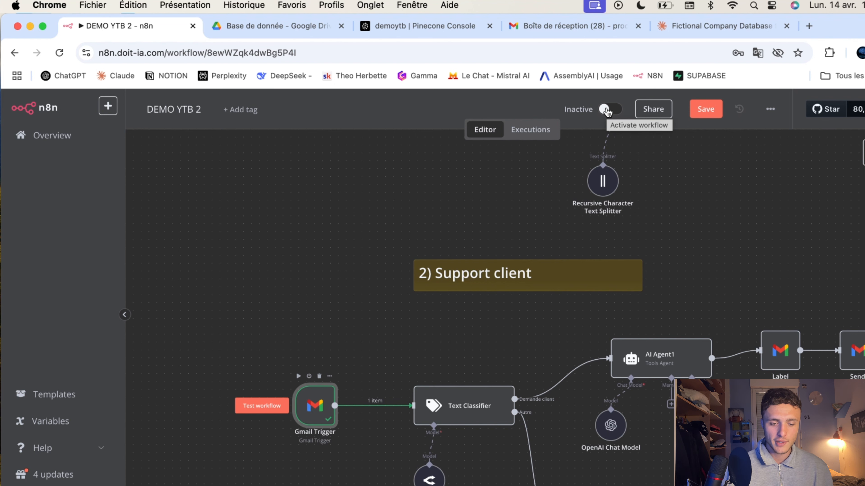
Examine the credential and model settings of the OpenRouter Chat Model1 node attached to the Text Classifier, then close it
scroll(504, 369, "down", 3)
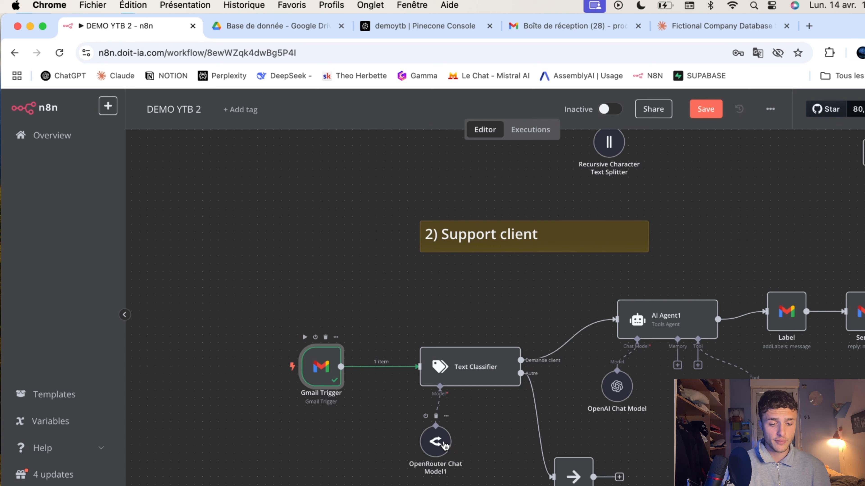
double_click(443, 445)
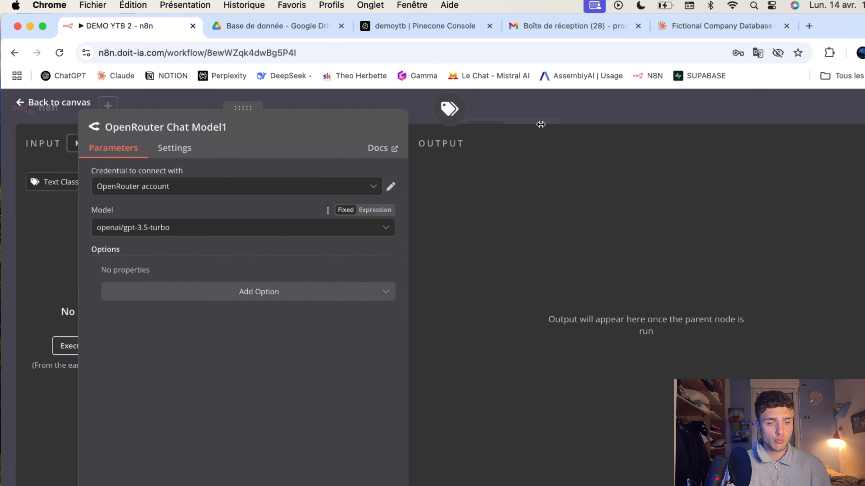
left_click(549, 109)
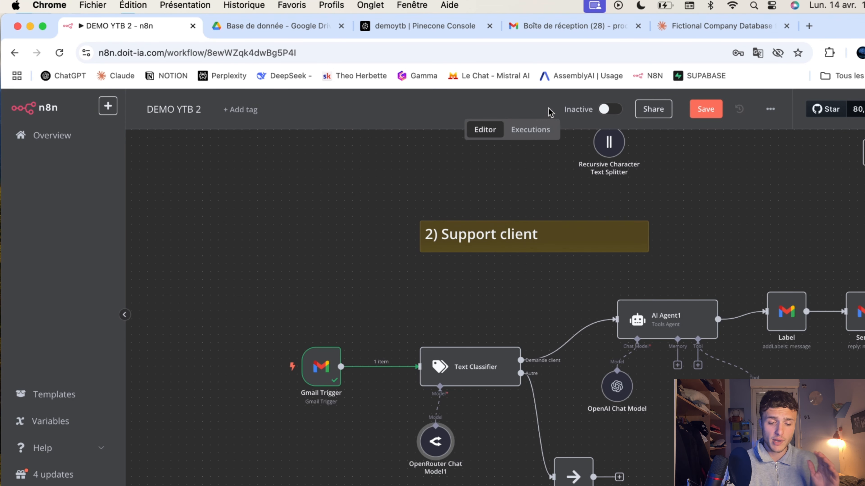
Examine the Text Classifier's input text and the descriptions of its "Demande client" and "Autre" categories, then close the node
double_click(474, 365)
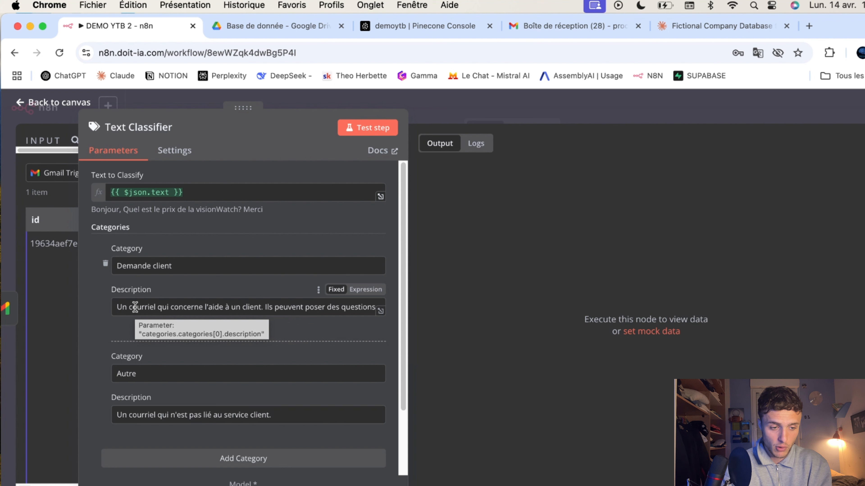
left_click_drag(122, 307, 415, 308)
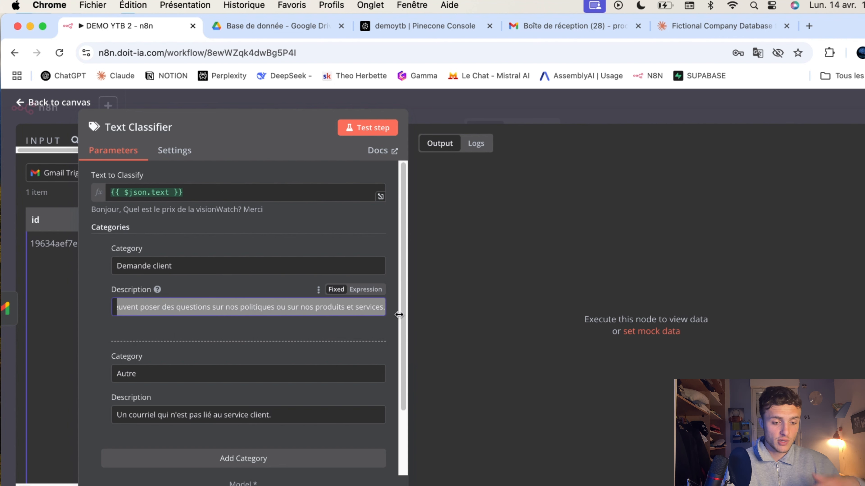
left_click(320, 337)
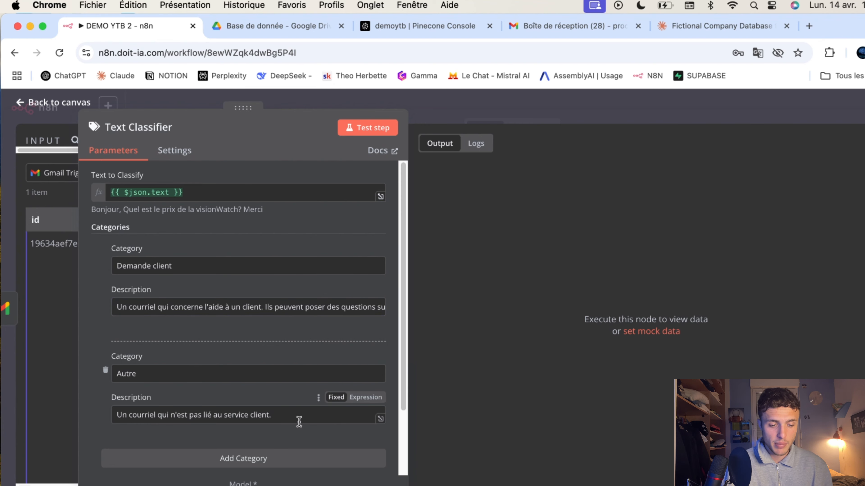
left_click(536, 118)
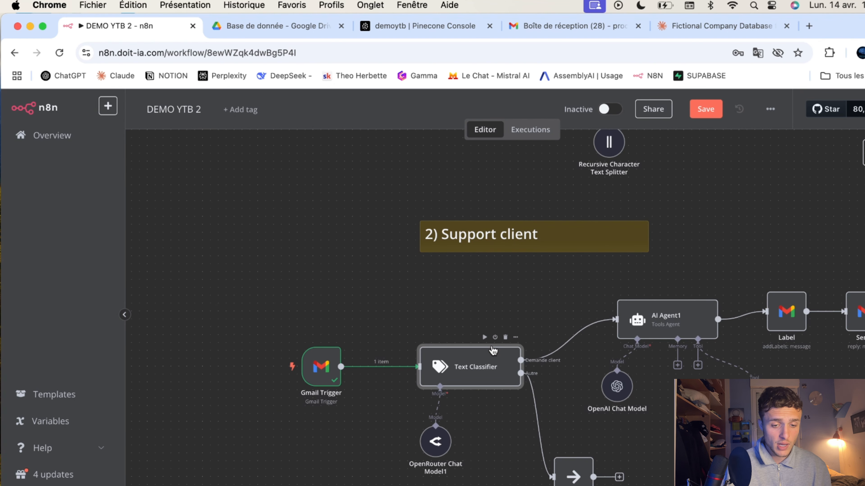
Run the Text Classifier node on the fetched e-mail and see which output branch it follows
left_click(484, 337)
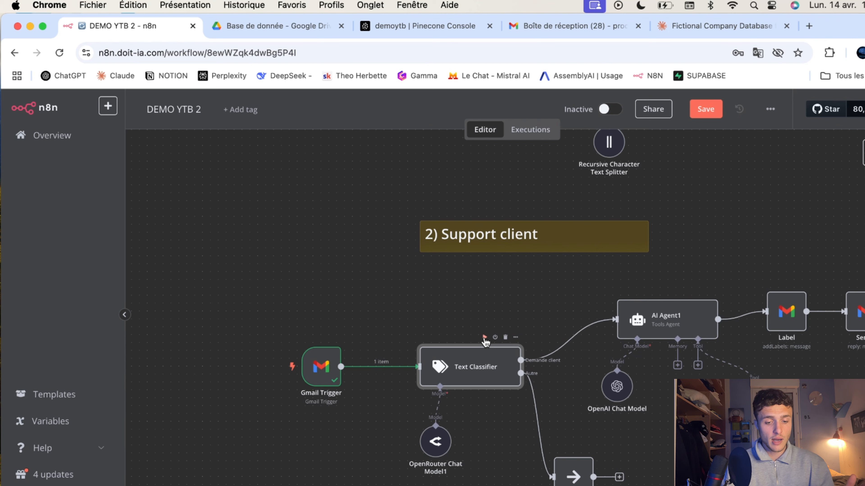
scroll(470, 404, "right", 2)
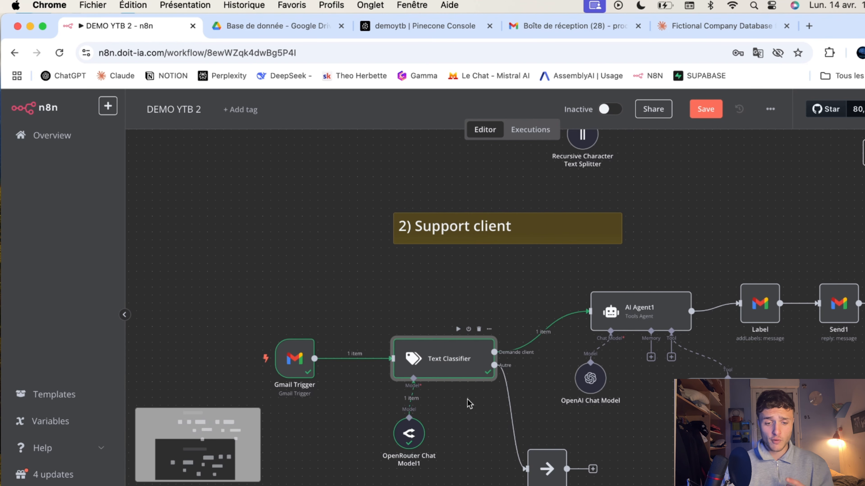
scroll(469, 404, "down", 2)
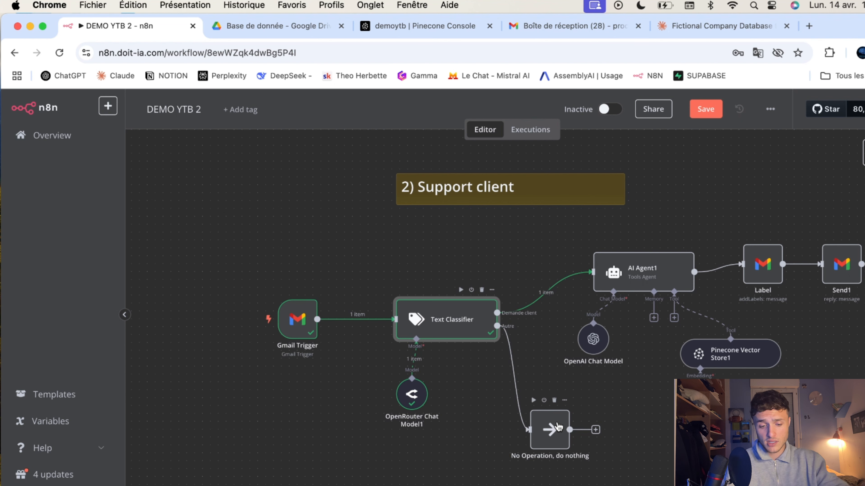
Look over the "Demande client" branch, including AI Agent1, its chat model and Pinecone tool, and the Label and Send1 nodes
scroll(578, 324, "right", 2)
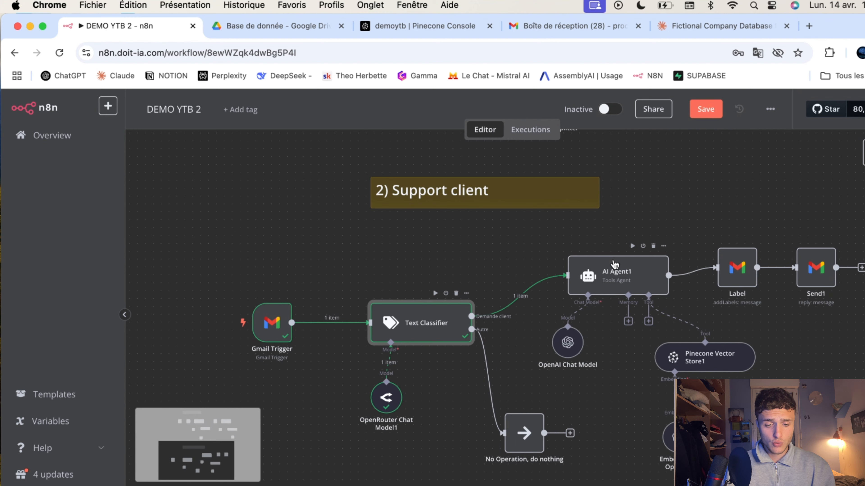
scroll(613, 267, "right", 3)
scroll(613, 267, "up", 2)
scroll(613, 267, "right", 4)
scroll(613, 267, "up", 3)
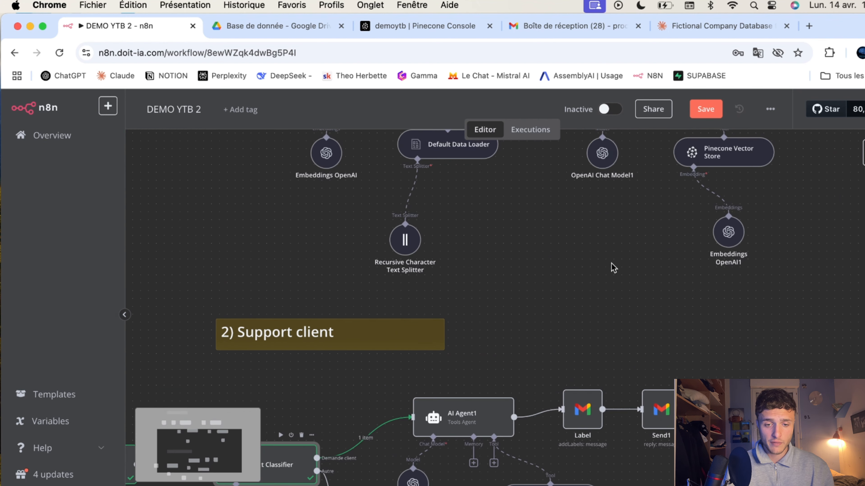
scroll(613, 267, "down", 3)
scroll(612, 268, "left", 1)
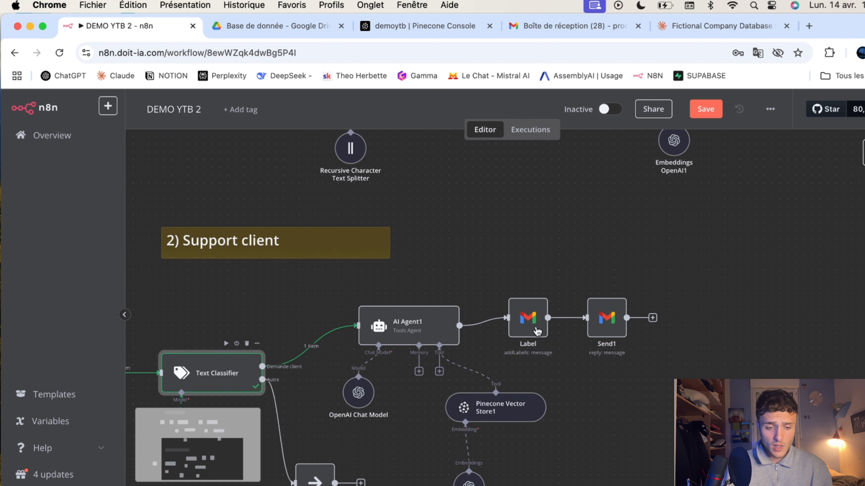
scroll(362, 405, "down", 1)
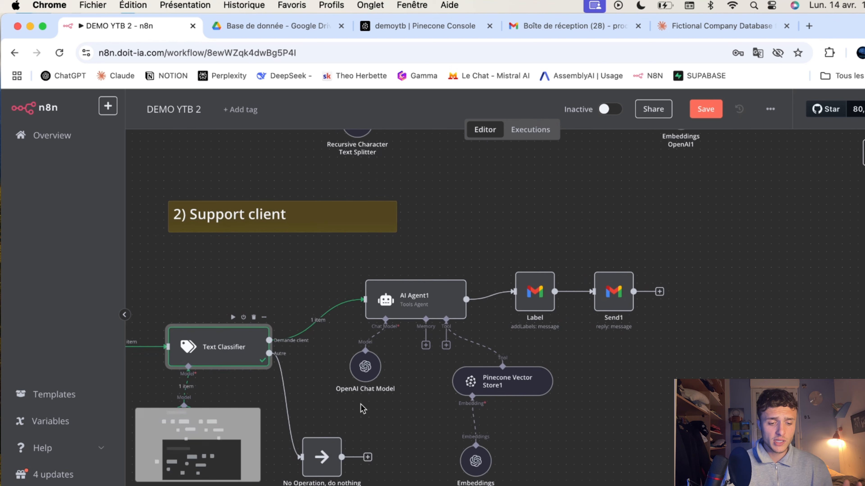
scroll(401, 403, "down", 1)
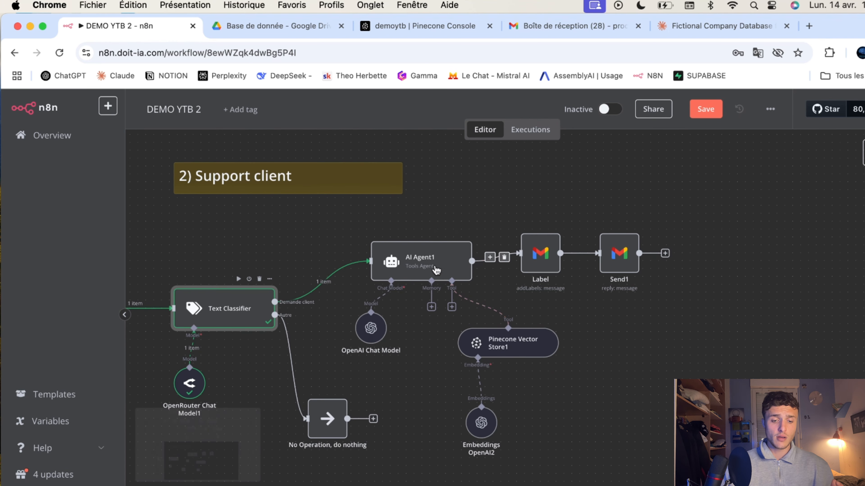
Open AI Agent1, examine its user prompt and read through the full system message, then close the node
left_click(422, 264)
double_click(421, 265)
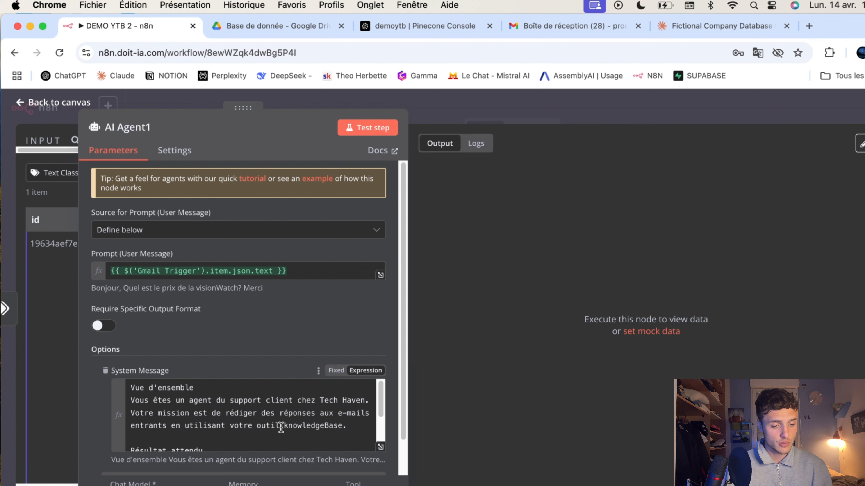
scroll(281, 427, "down", 1)
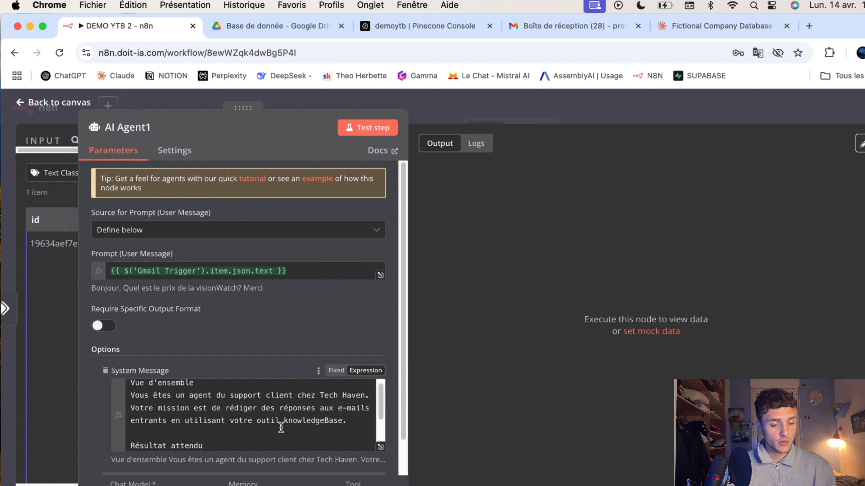
scroll(280, 428, "down", 4)
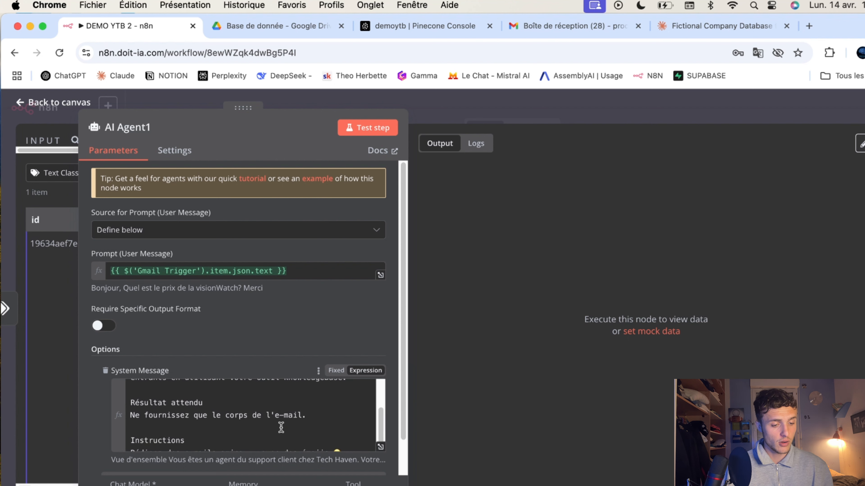
scroll(281, 427, "down", 2)
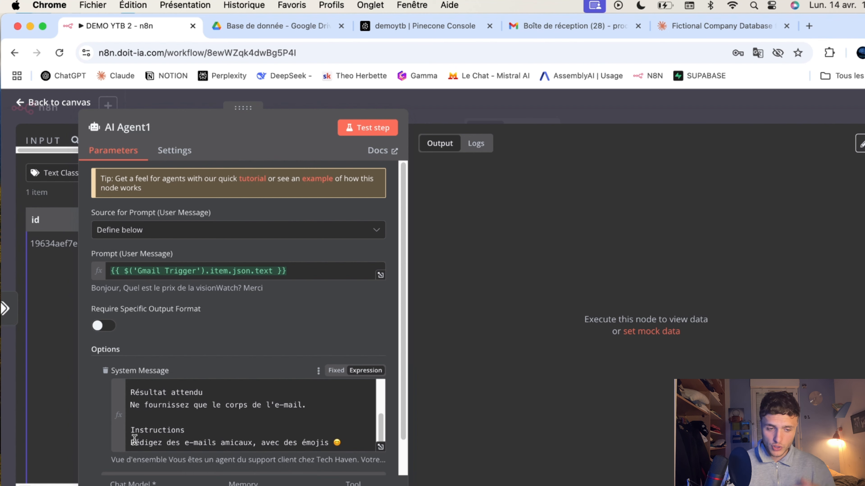
left_click(465, 117)
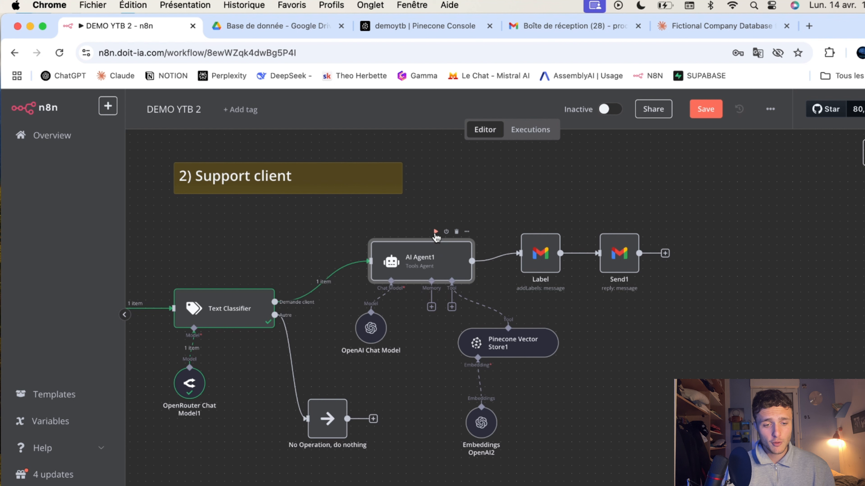
Run the AI Agent1 node and inspect the document content returned by its Pinecone Vector Store1 tool
left_click(436, 232)
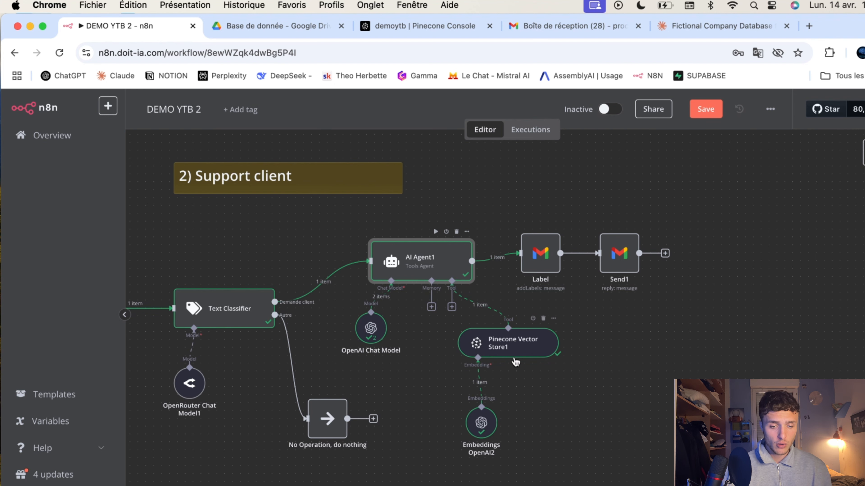
double_click(524, 353)
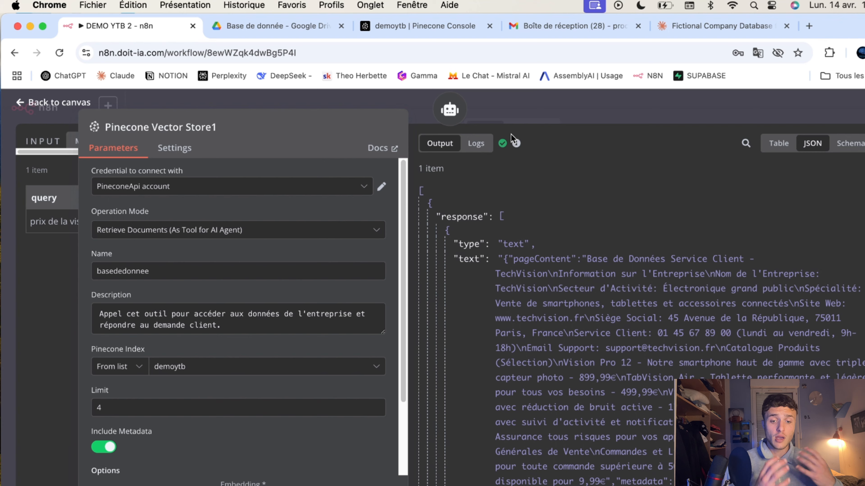
left_click(621, 118)
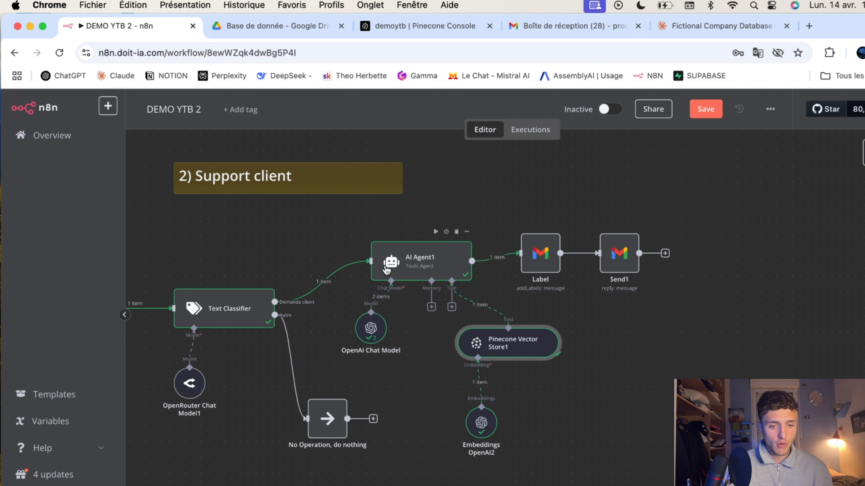
Read AI Agent1's generated reply, check it against the VisionWatch entry in the TechVision PDF on Google Drive, and return to the canvas
double_click(386, 270)
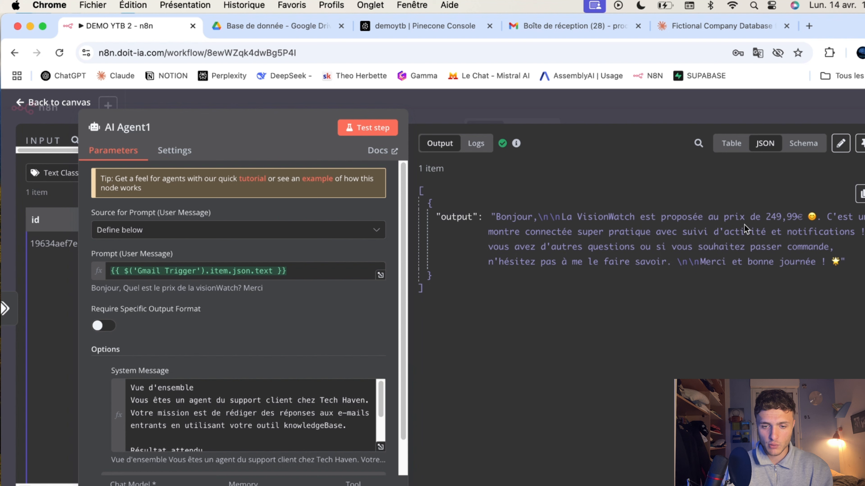
left_click(302, 30)
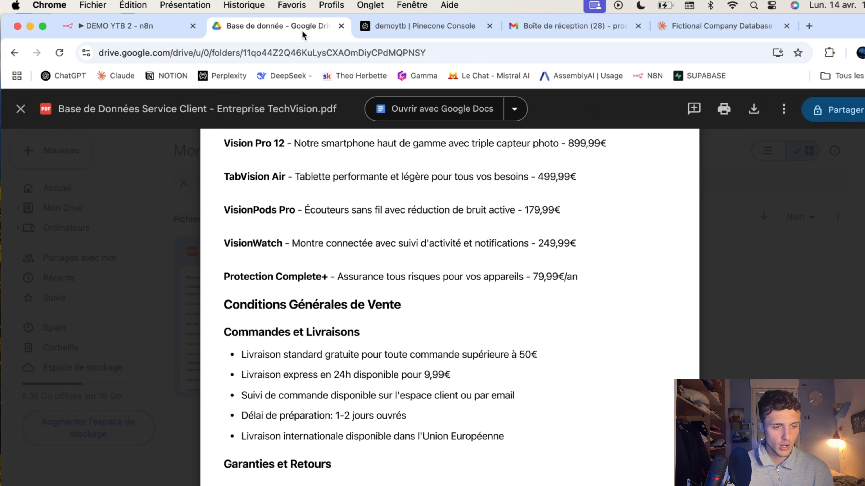
scroll(353, 245, "up", 1)
left_click_drag(225, 263, 617, 282)
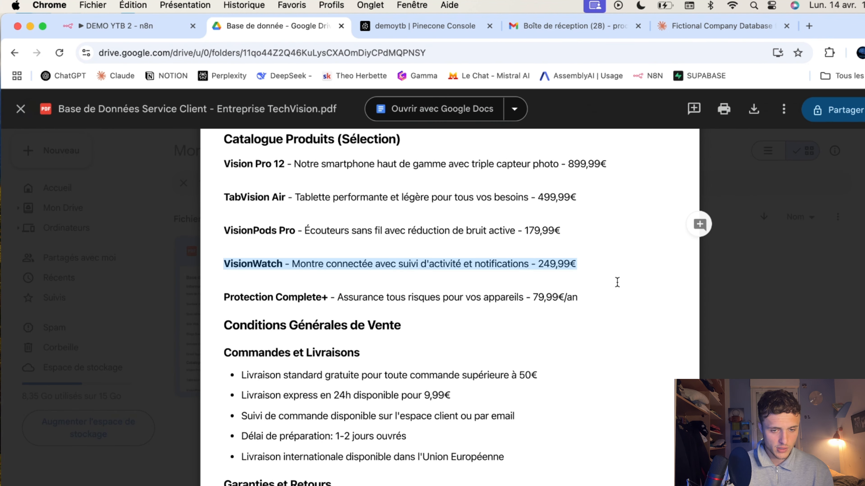
left_click(107, 27)
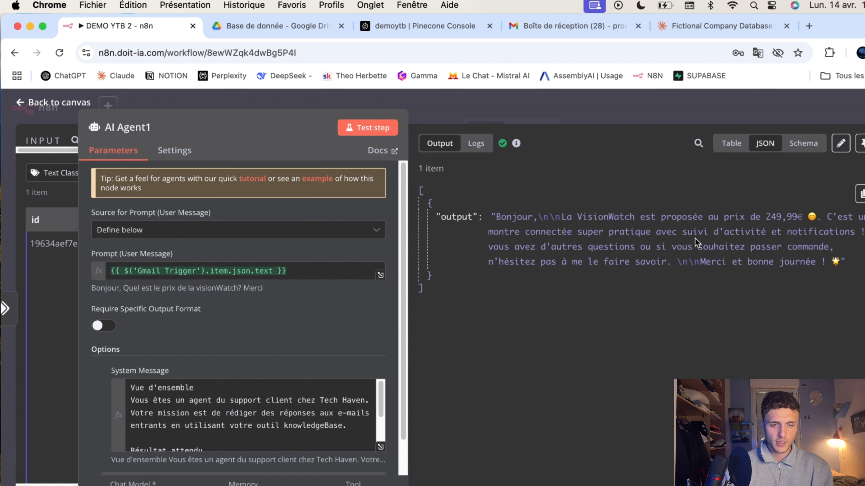
left_click(551, 106)
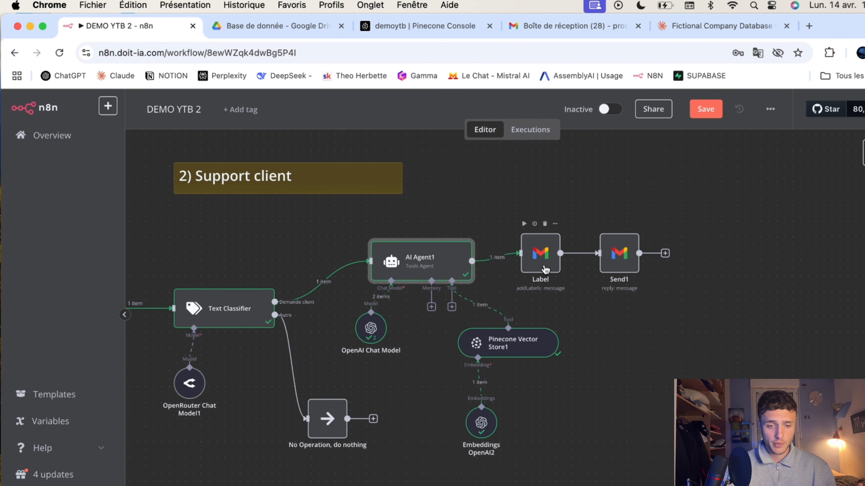
Run the Label node on its own, then switch to Gmail and refresh the SERVICE CLIENT label to check for the "Prix visionWatch" e-mail
mouse_move(545, 269)
left_mouse_down()
mouse_move(558, 282)
mouse_move(546, 268)
mouse_move(542, 278)
left_mouse_up()
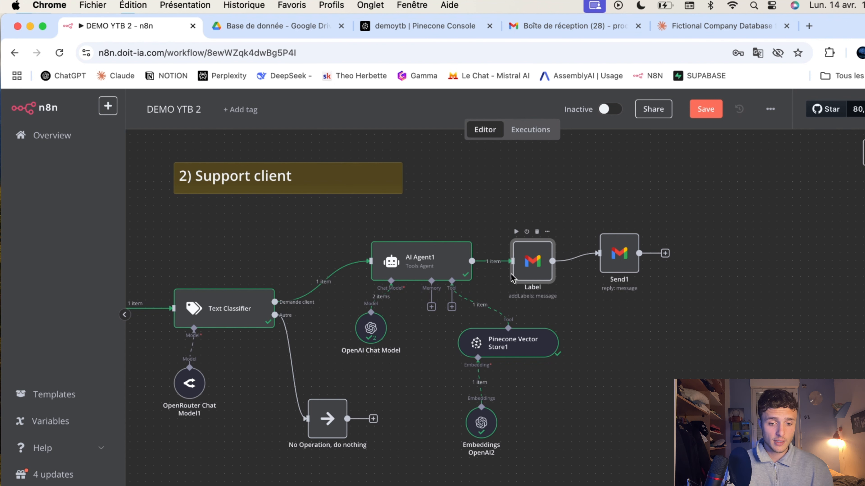
left_click(516, 232)
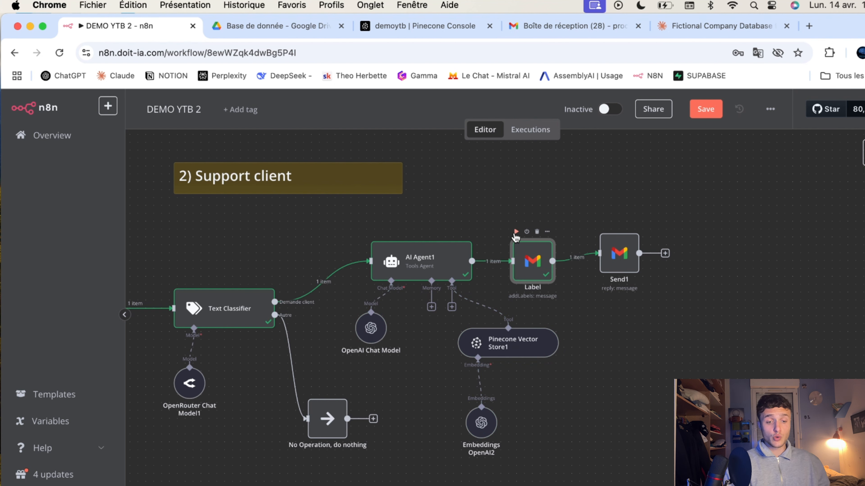
left_click(537, 34)
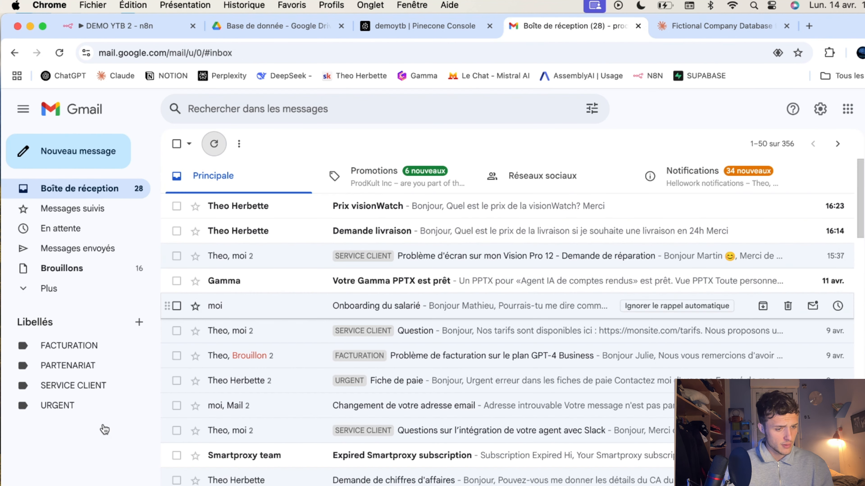
left_click(98, 385)
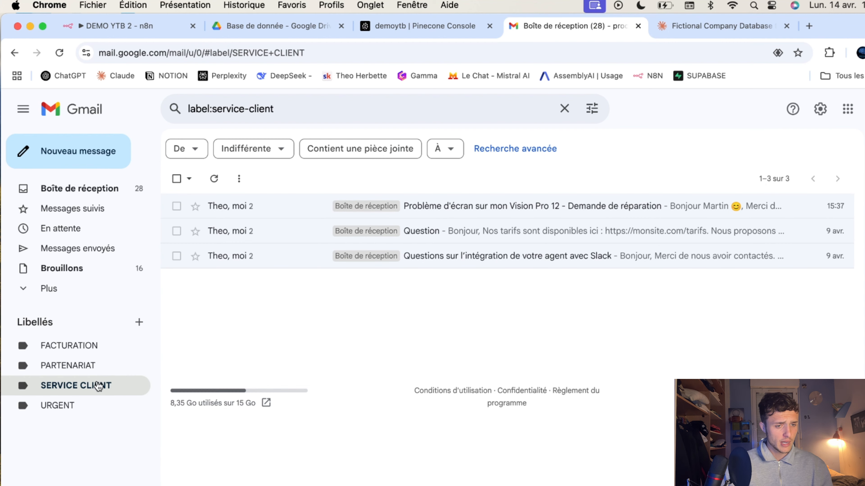
left_click(215, 180)
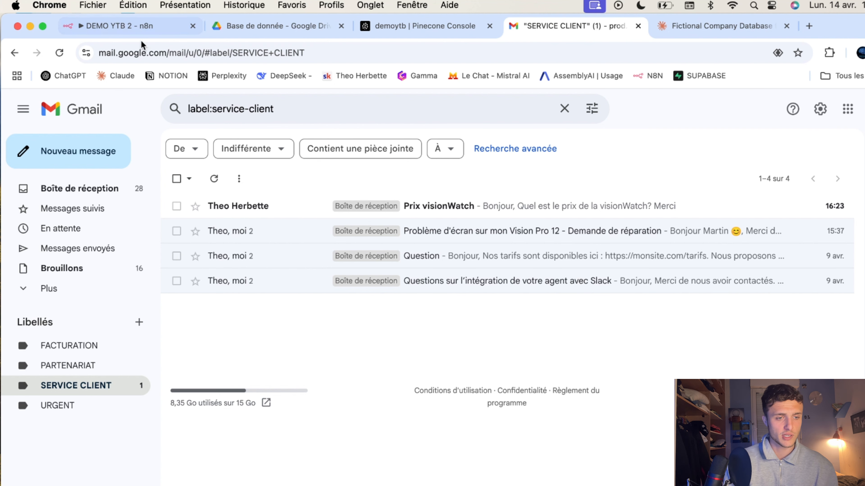
Back in n8n, run the Send1 node, then open the "Prix visionWatch" conversation from Gmail's refreshed sent messages to check the reply
left_click(141, 29)
left_click_drag(613, 250, 612, 259)
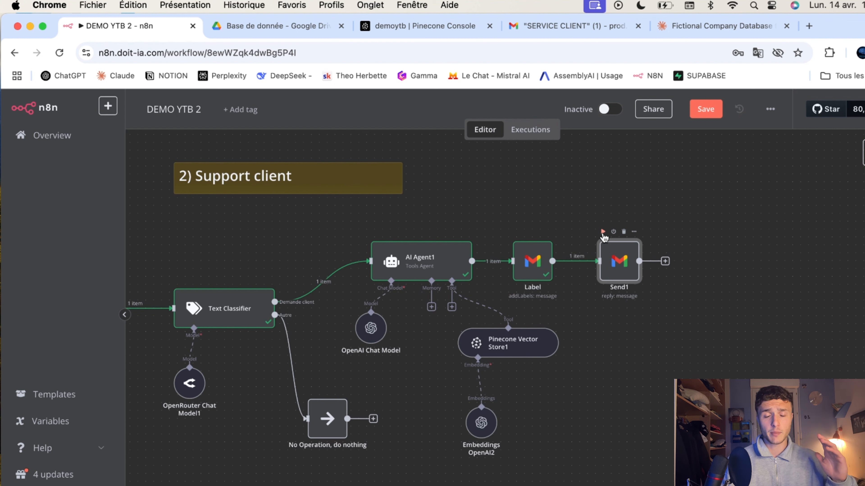
left_click(603, 232)
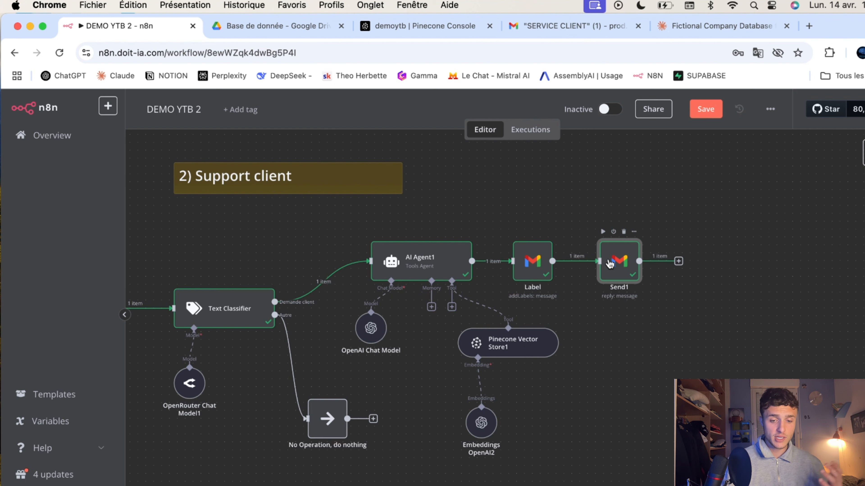
left_click(552, 31)
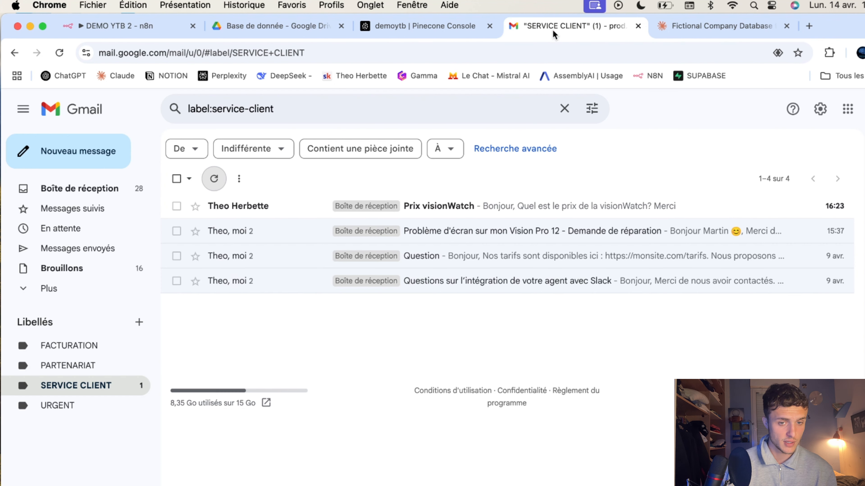
left_click(62, 249)
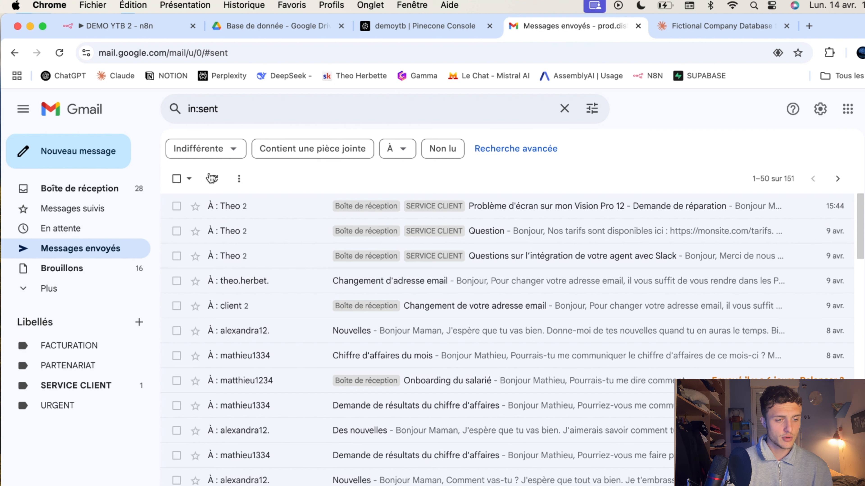
left_click(212, 177)
left_click(263, 210)
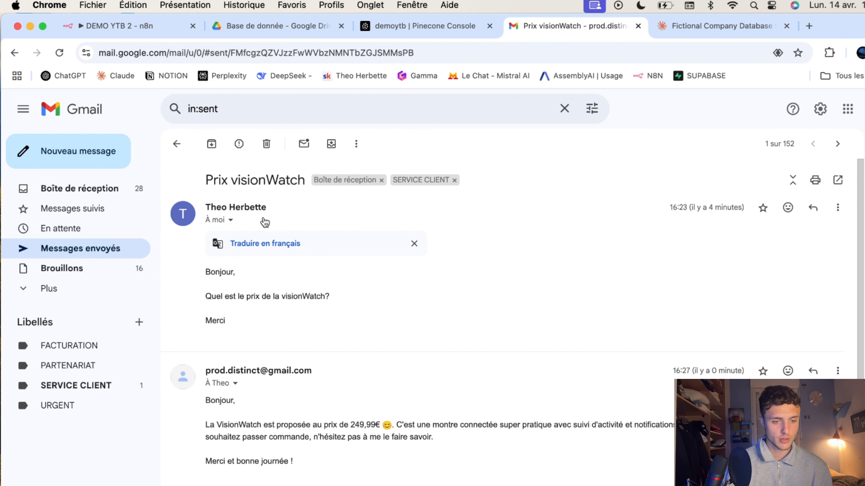